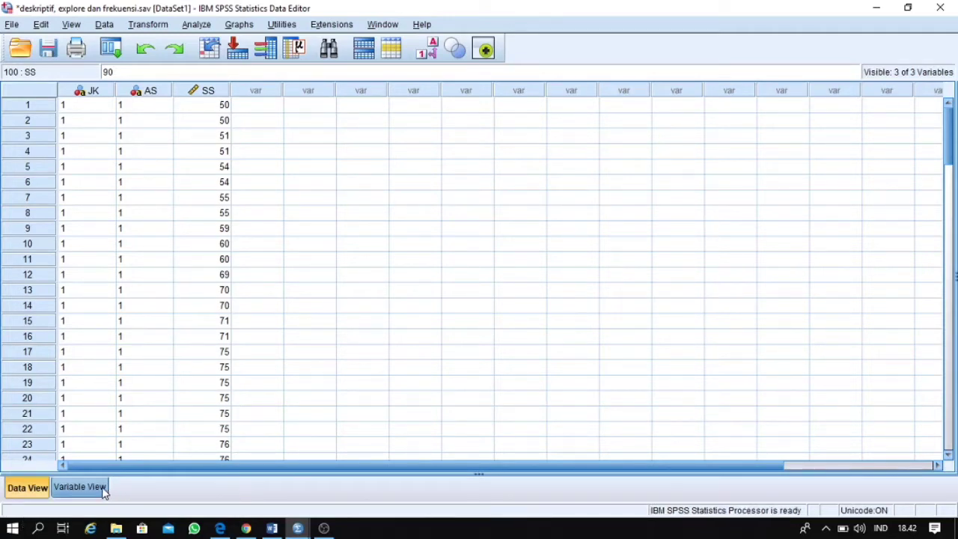
Step: Examine the names of the JK, AS and SS variables and the data type settings of JK and SS
click(79, 487)
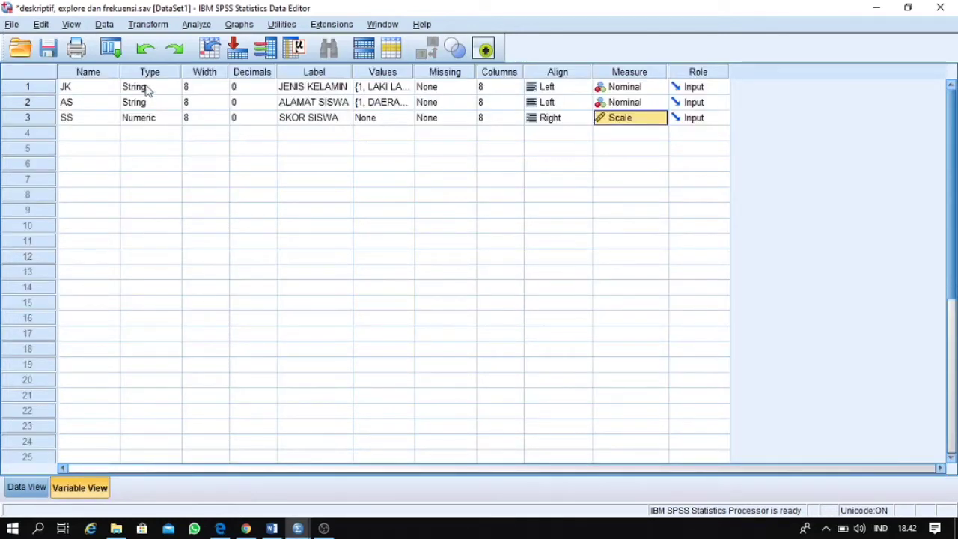
click(92, 88)
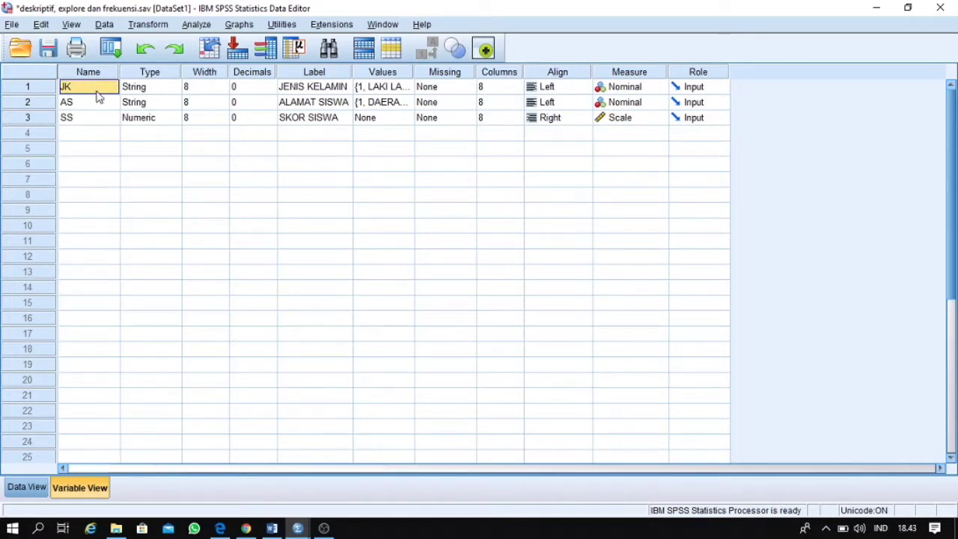
click(100, 106)
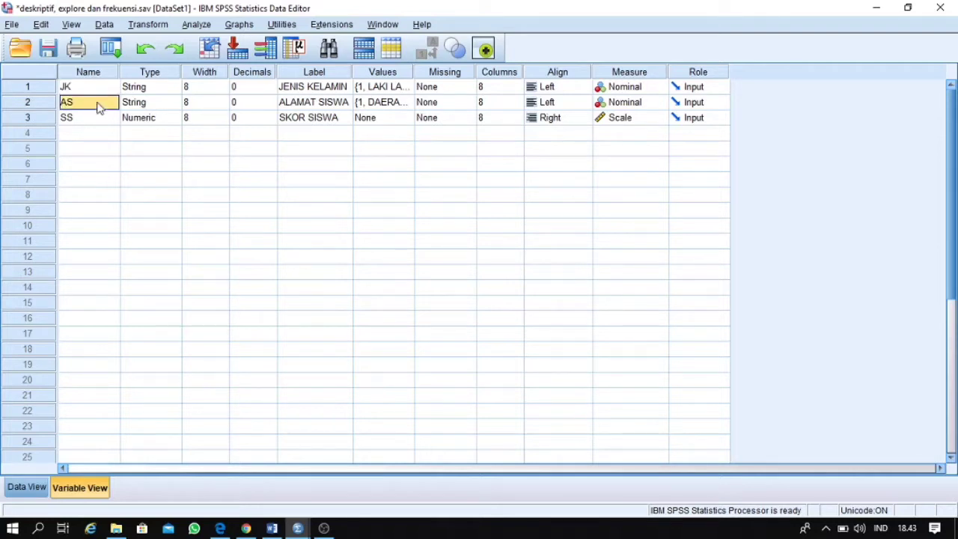
click(100, 123)
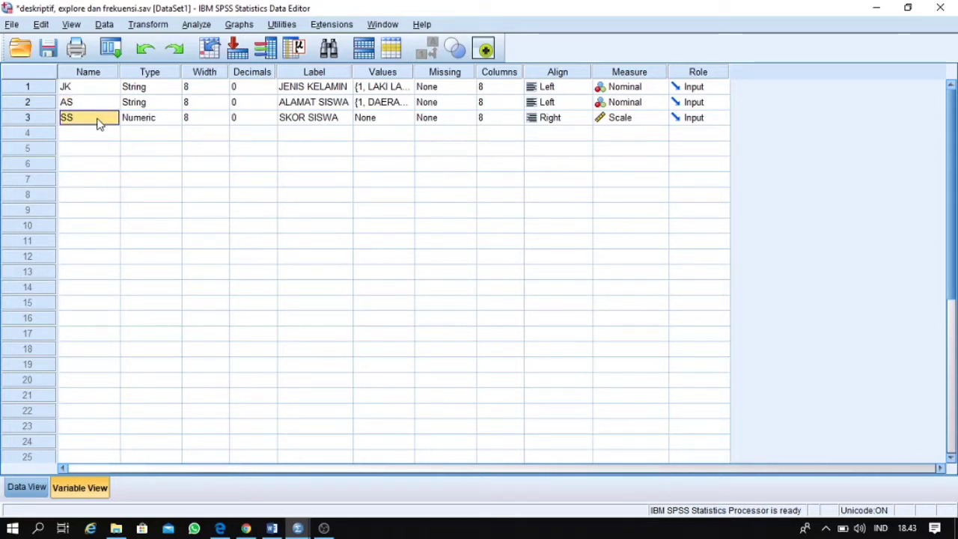
click(166, 87)
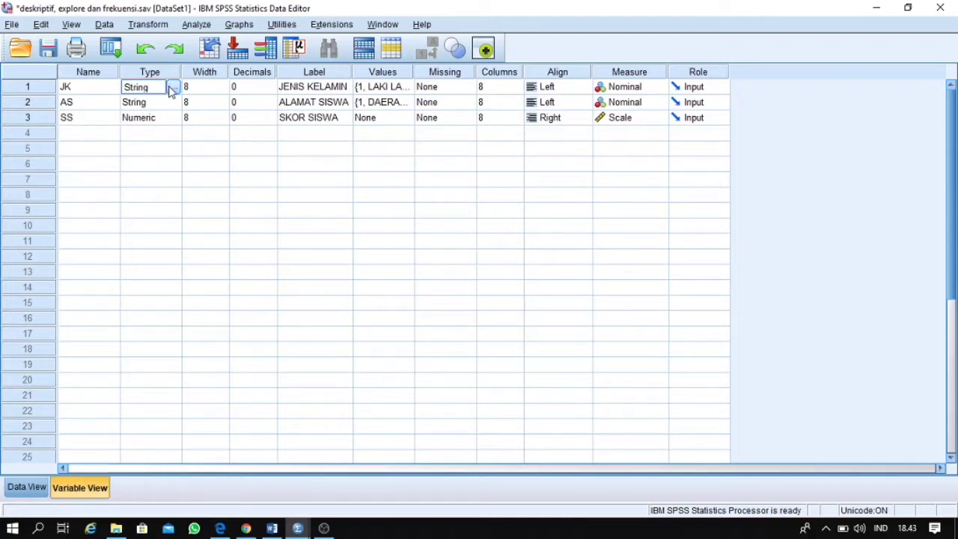
click(172, 87)
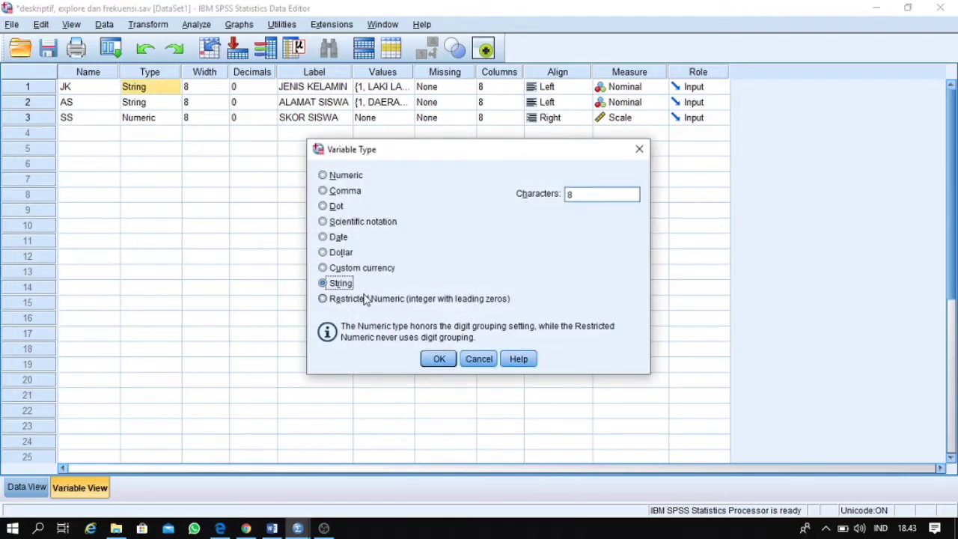
click(439, 358)
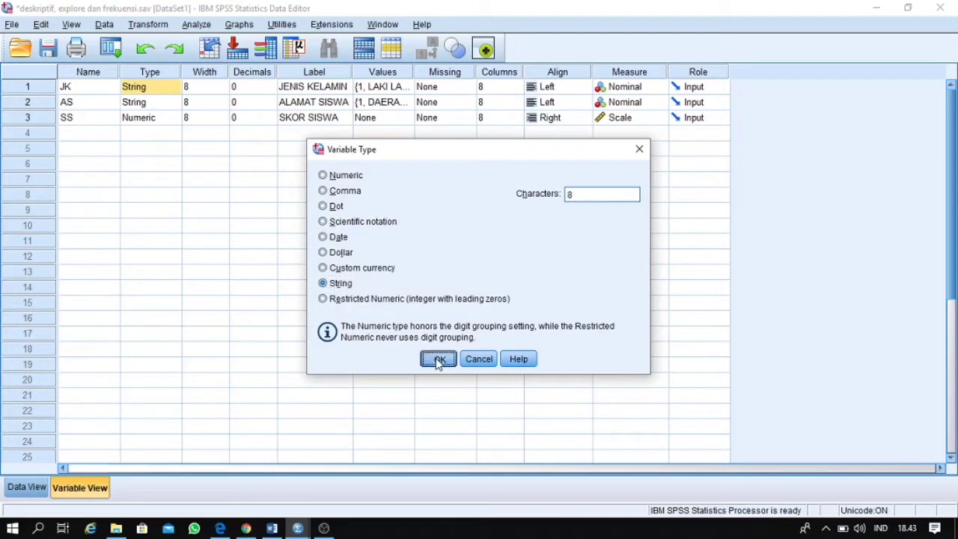
click(155, 124)
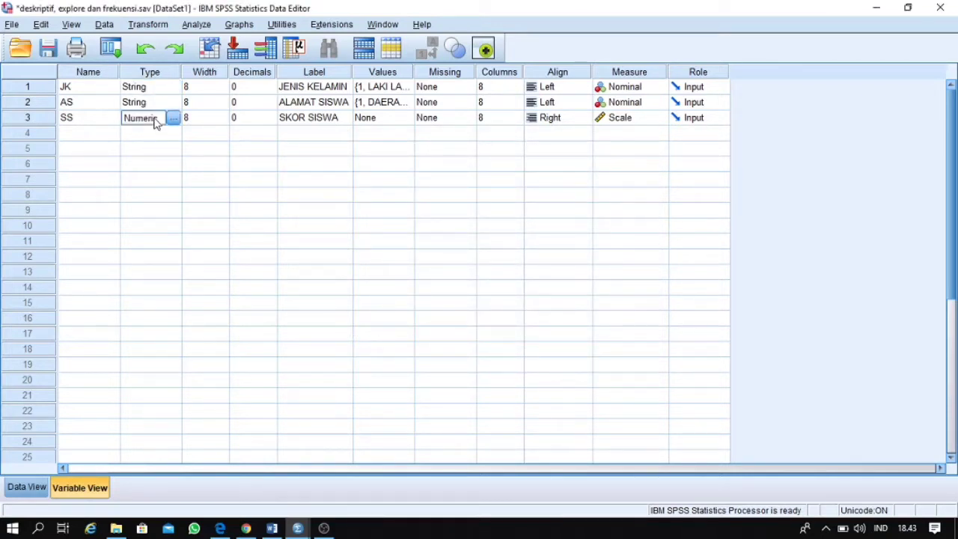
click(172, 120)
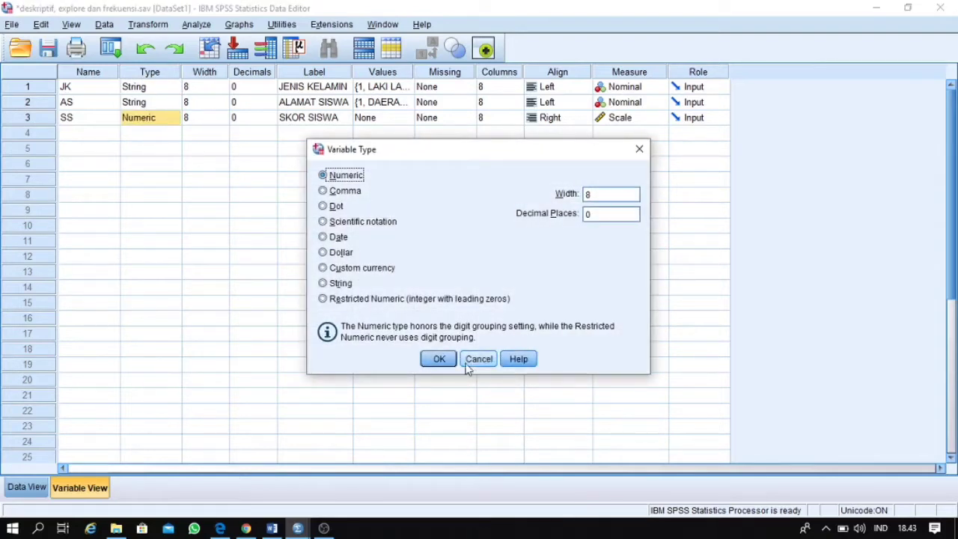
click(447, 359)
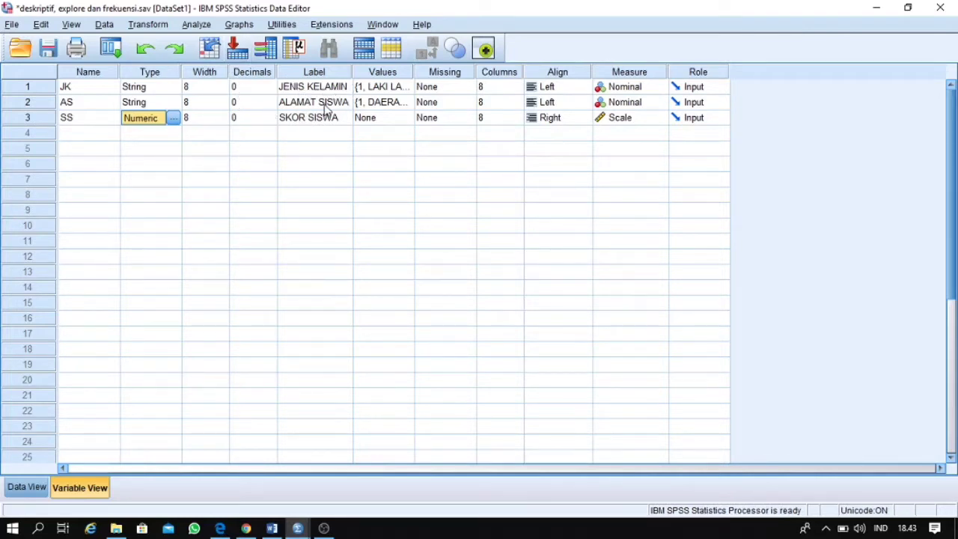
click(381, 87)
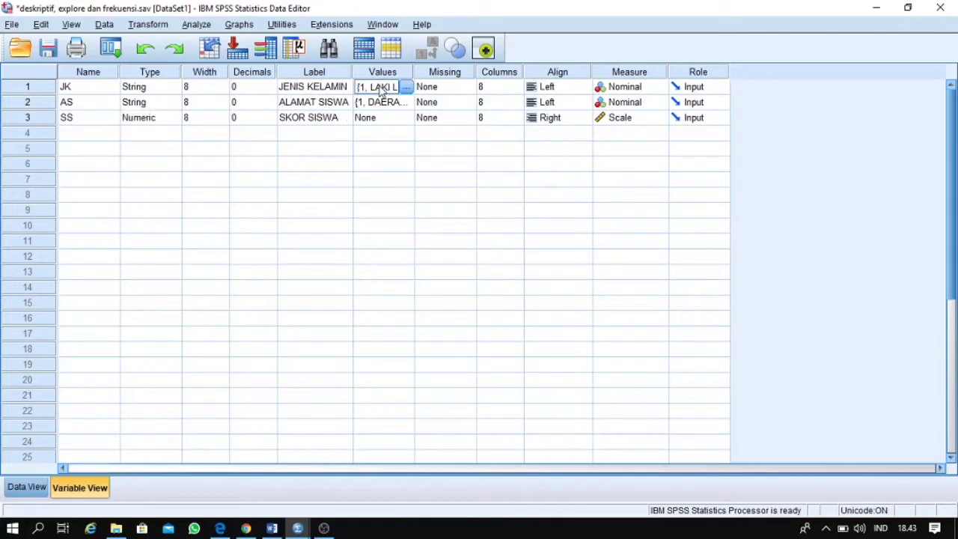
click(404, 88)
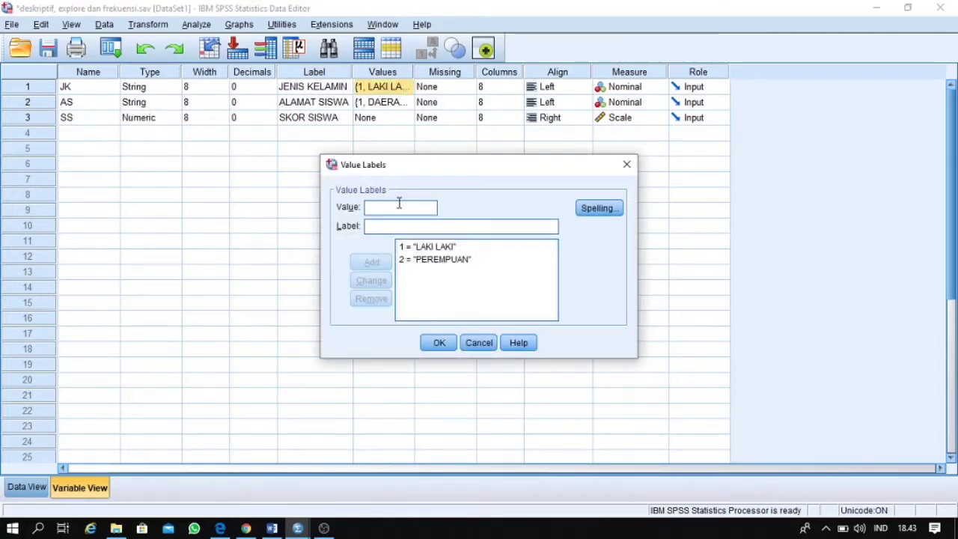
click(406, 225)
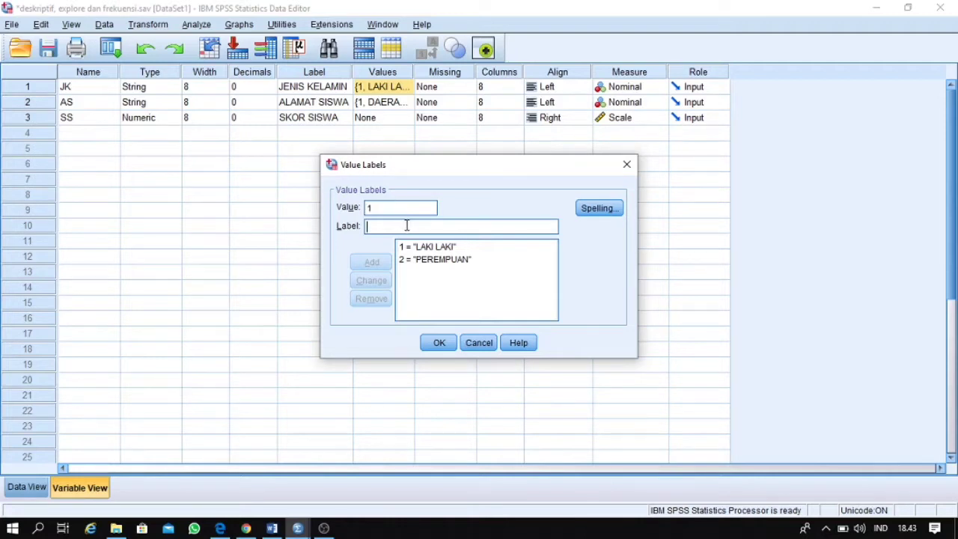
text(LAKI LAKI)
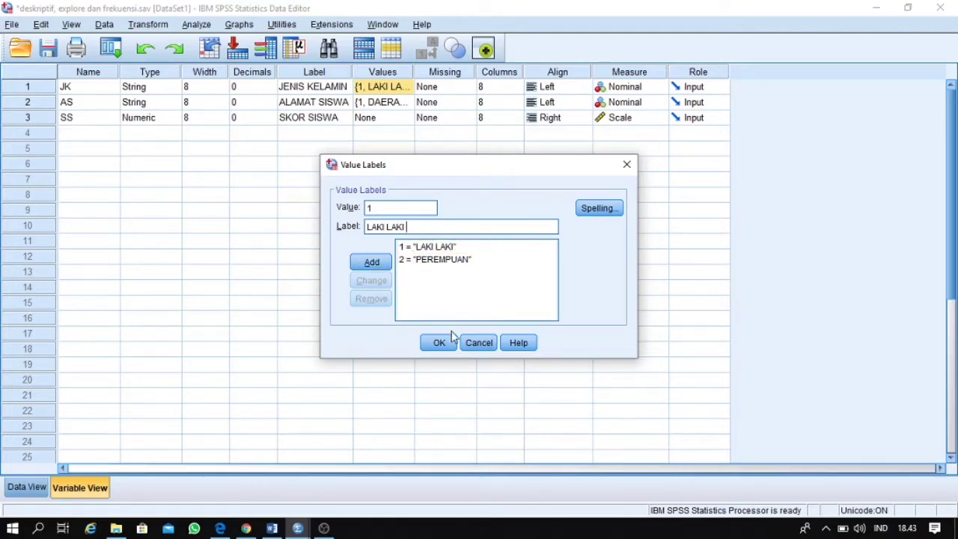
click(473, 344)
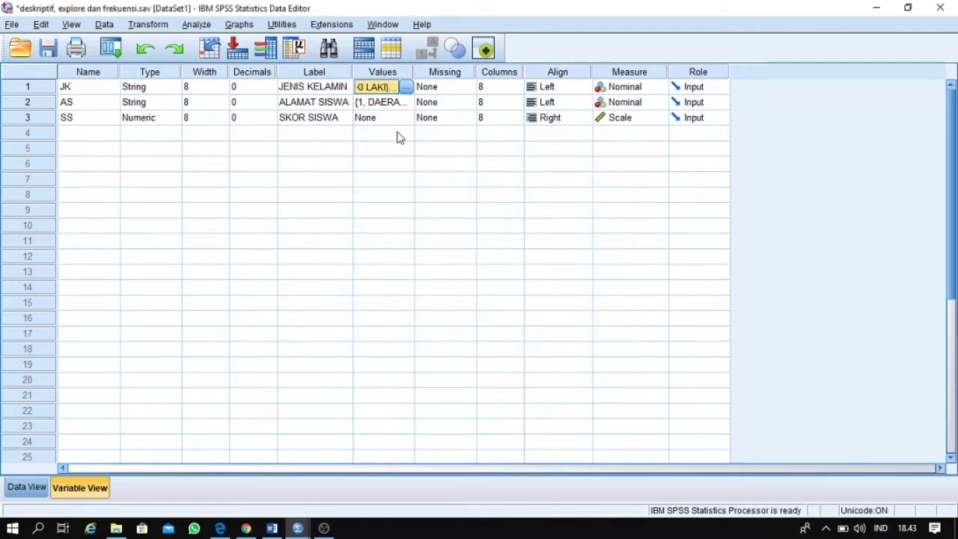
click(387, 101)
click(405, 103)
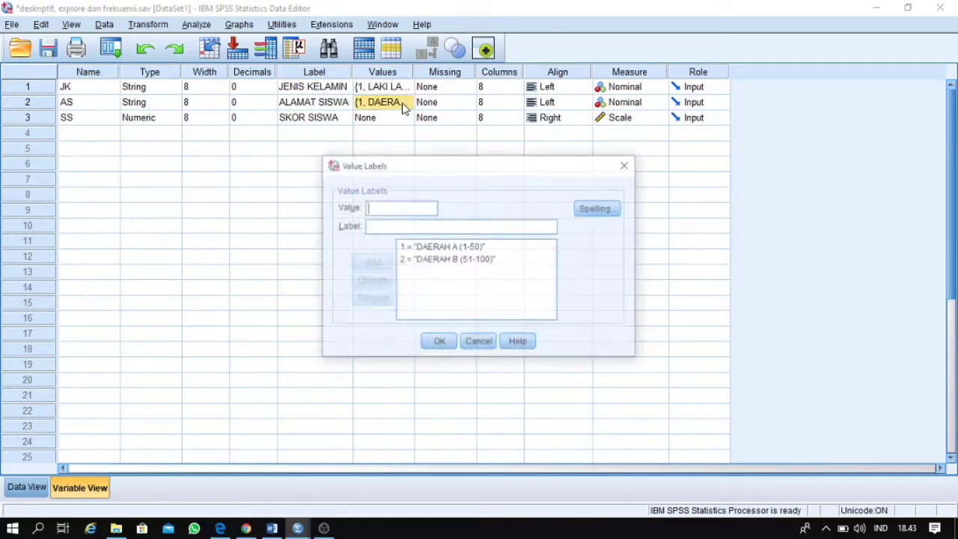
click(418, 225)
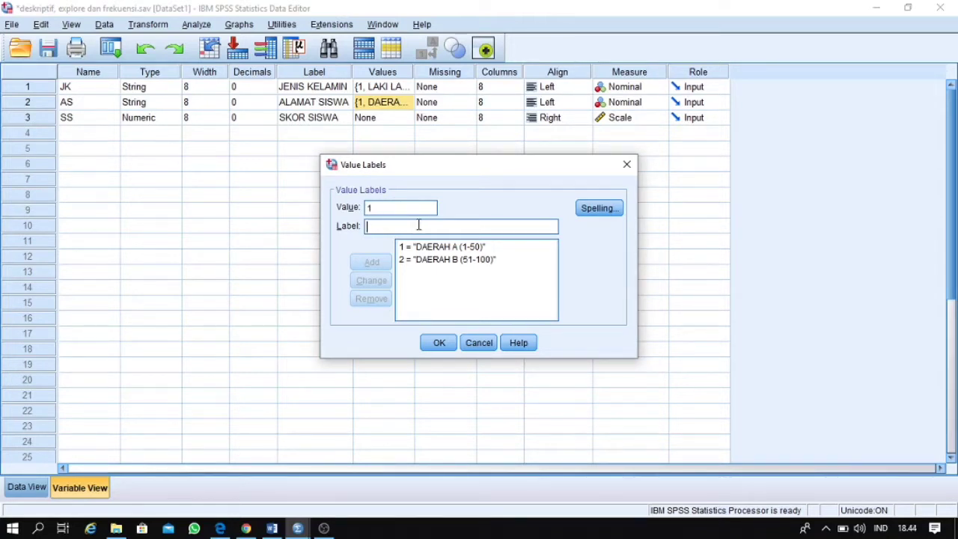
text(DAERAH A (1)
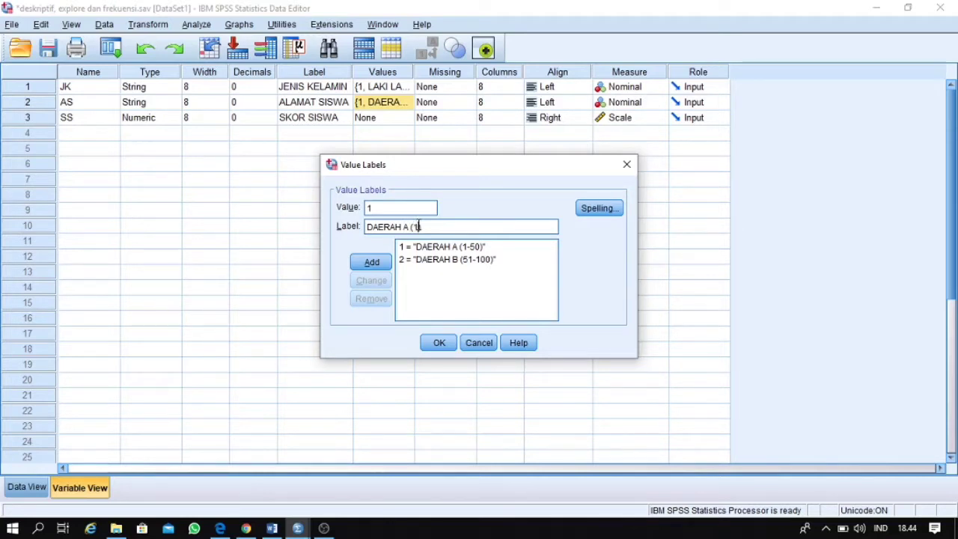
text(0)
click(487, 342)
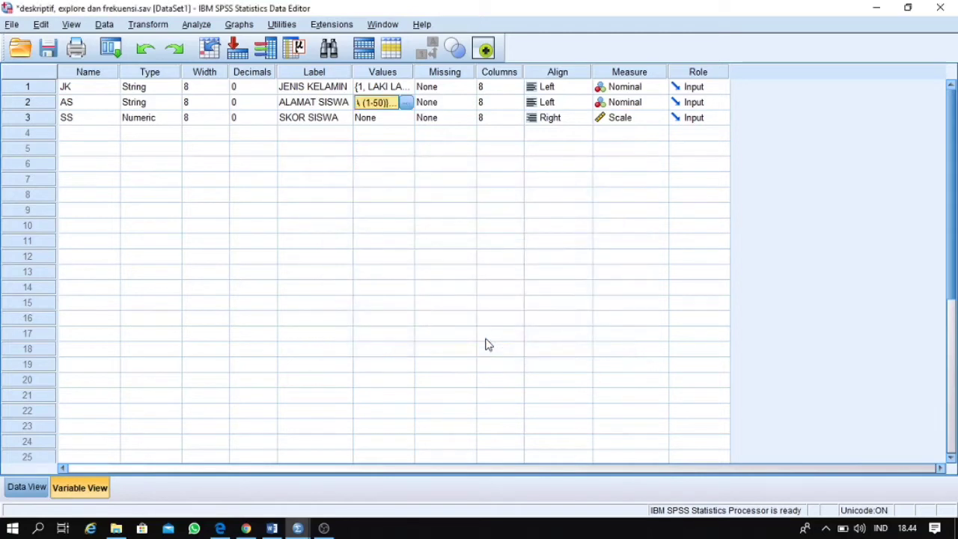
Step: Check the measurement level options of the JK and SS variables
click(641, 89)
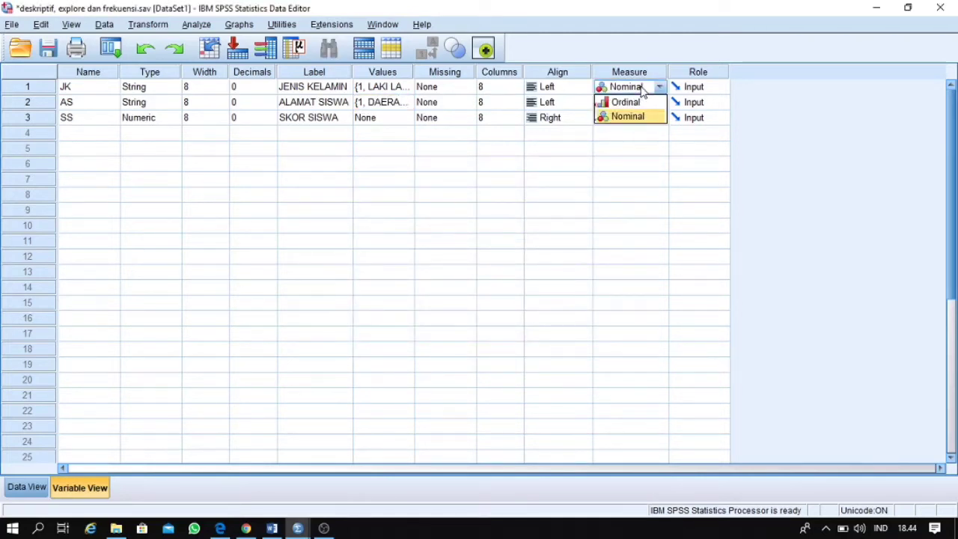
click(651, 134)
click(646, 120)
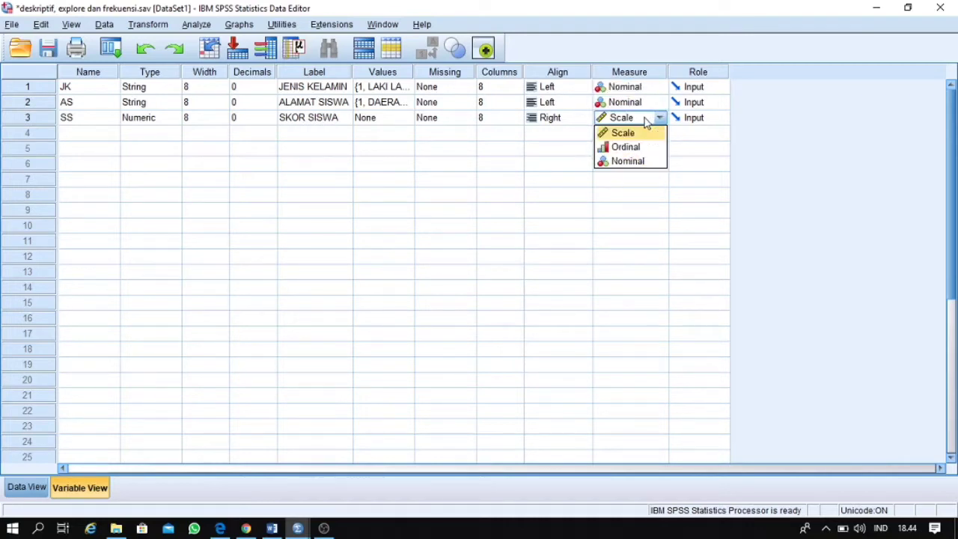
click(659, 119)
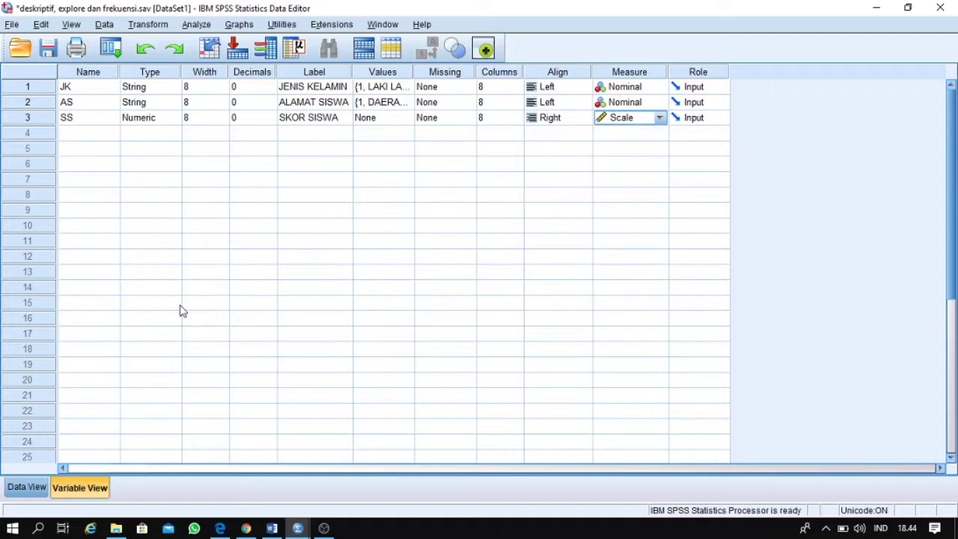
Step: Examine the data cases from first to last, comparing the AS values of cases 50 and 51
click(27, 487)
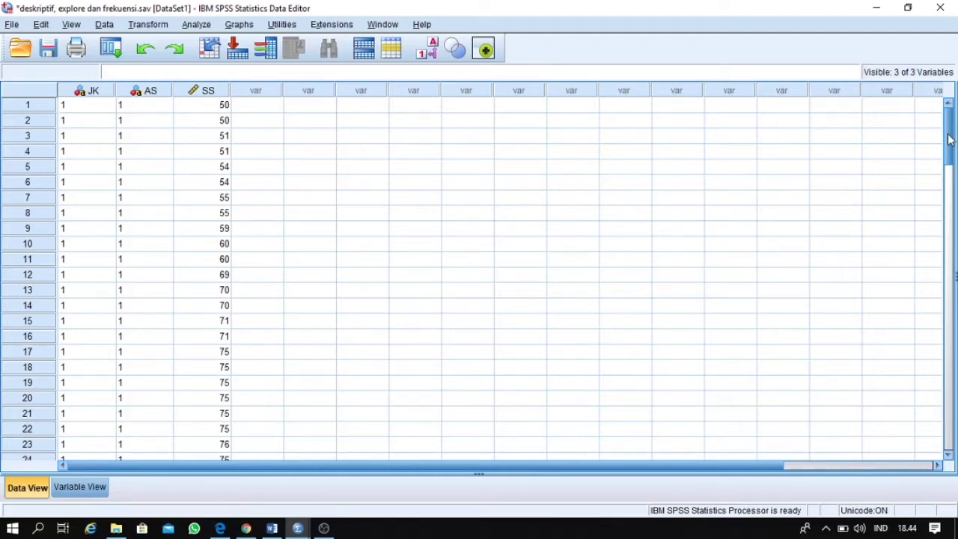
drag(948, 139, 937, 245)
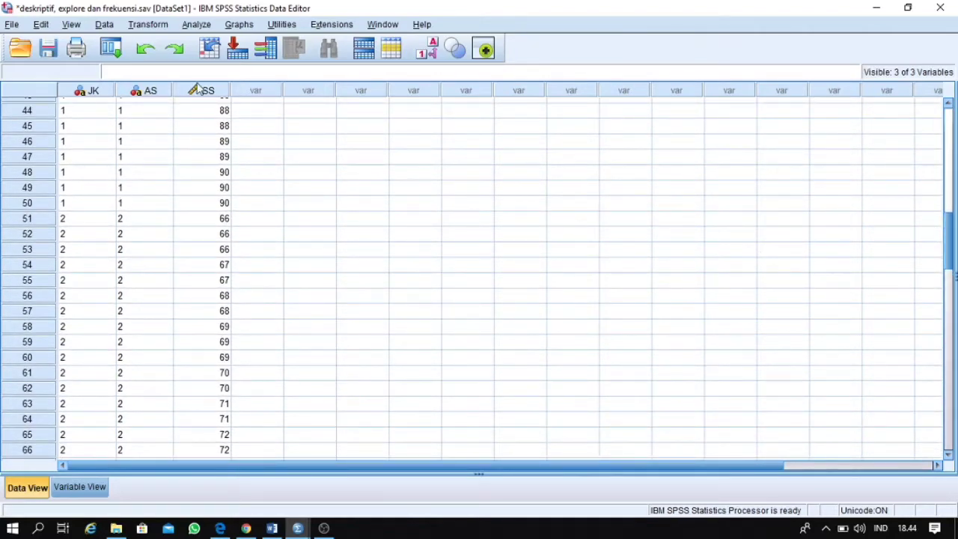
click(138, 209)
click(141, 222)
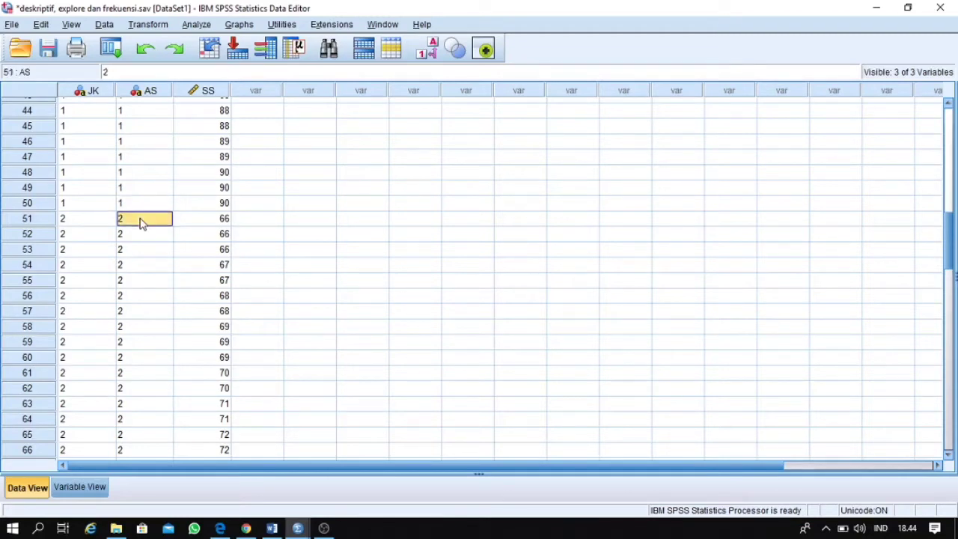
click(138, 211)
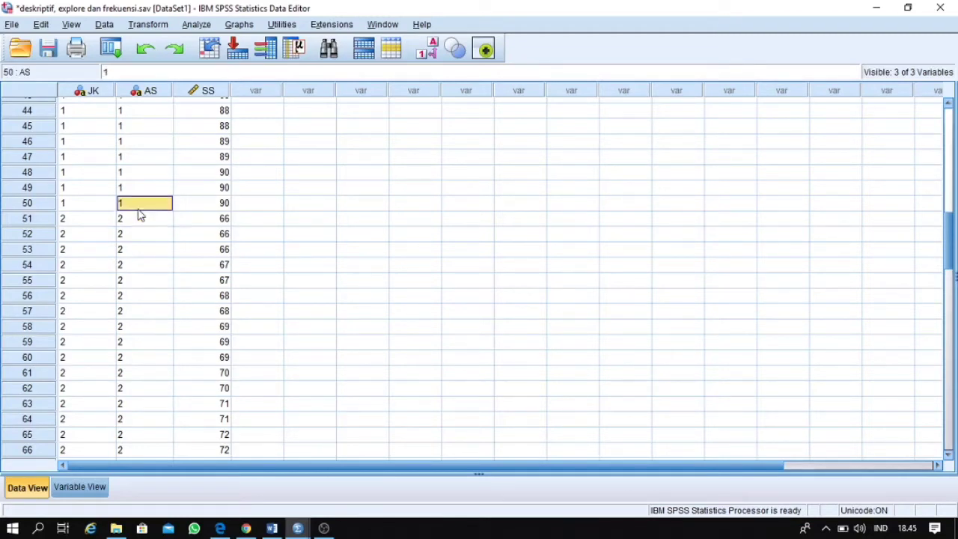
click(143, 221)
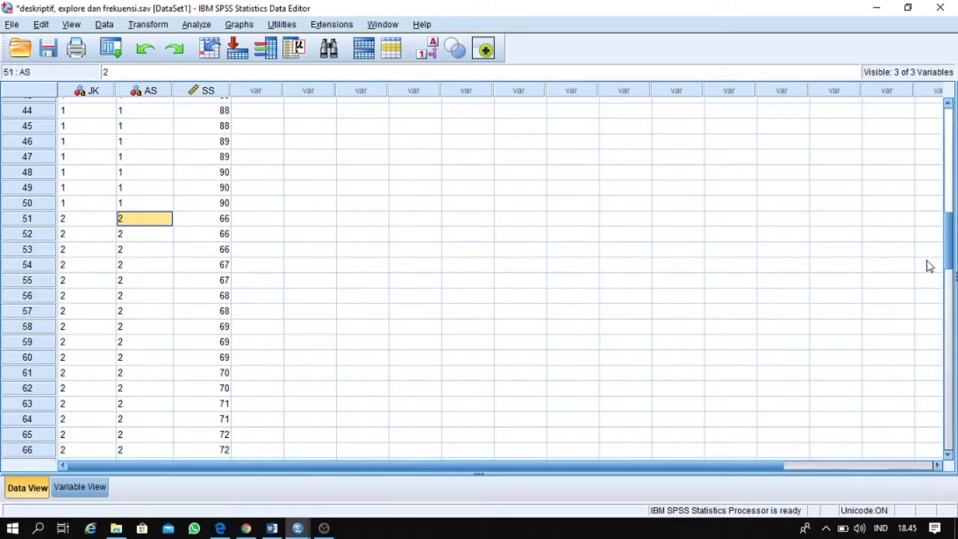
drag(947, 248, 947, 348)
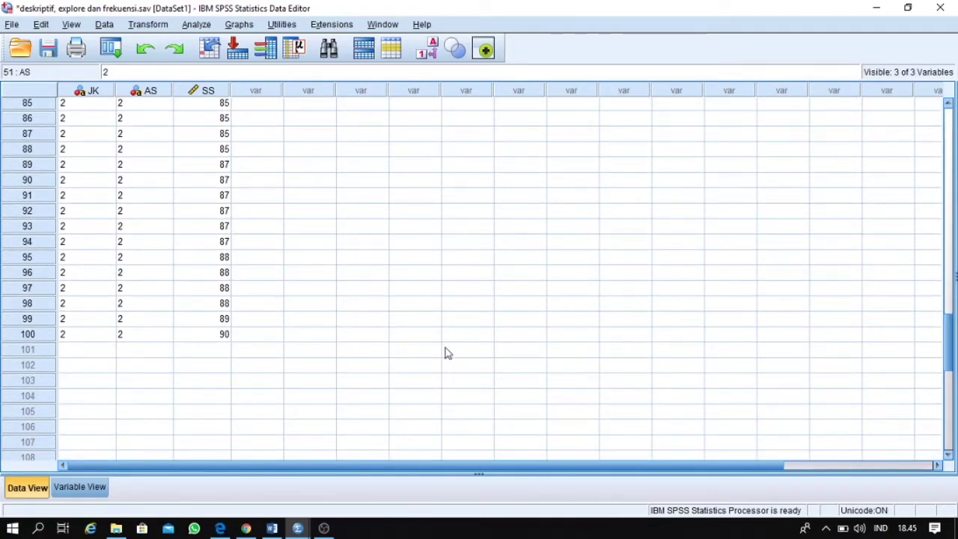
drag(952, 331, 948, 112)
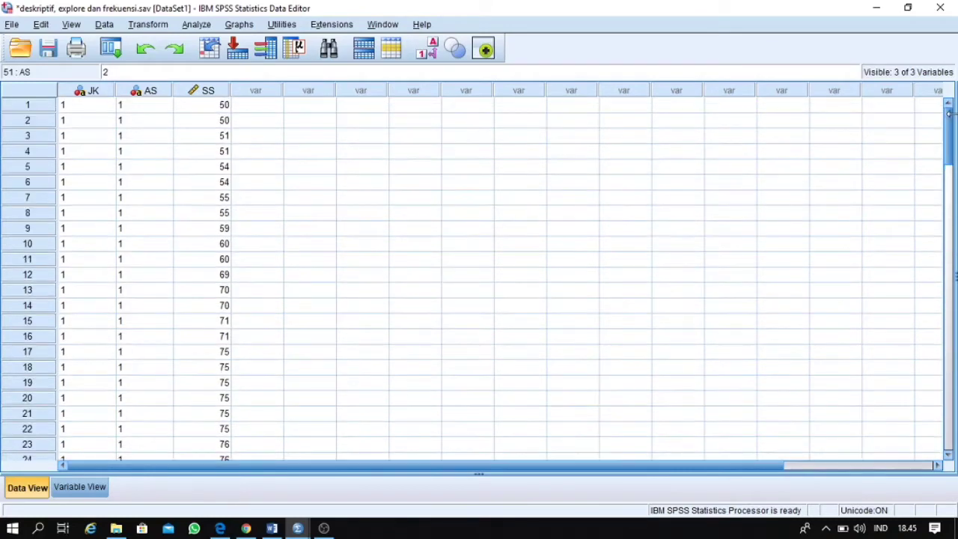
Step: Start a Frequencies analysis and add SKOR SISWA [SS] to the analysed variables
click(196, 25)
mouse_move(247, 61)
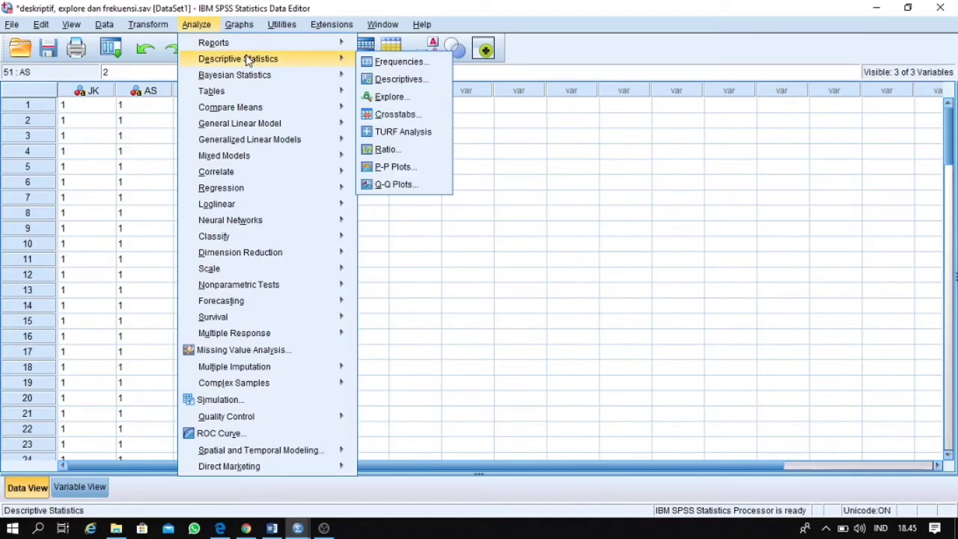
click(389, 61)
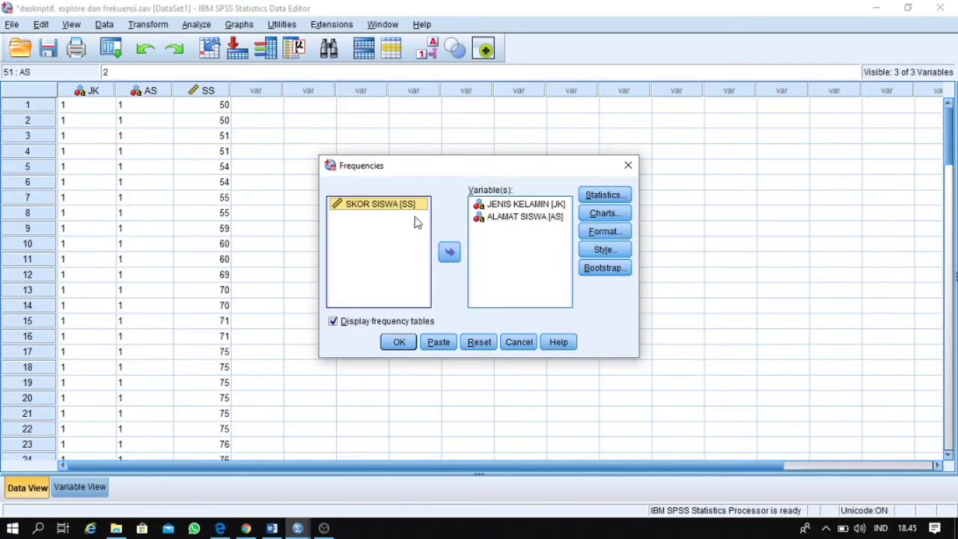
click(449, 253)
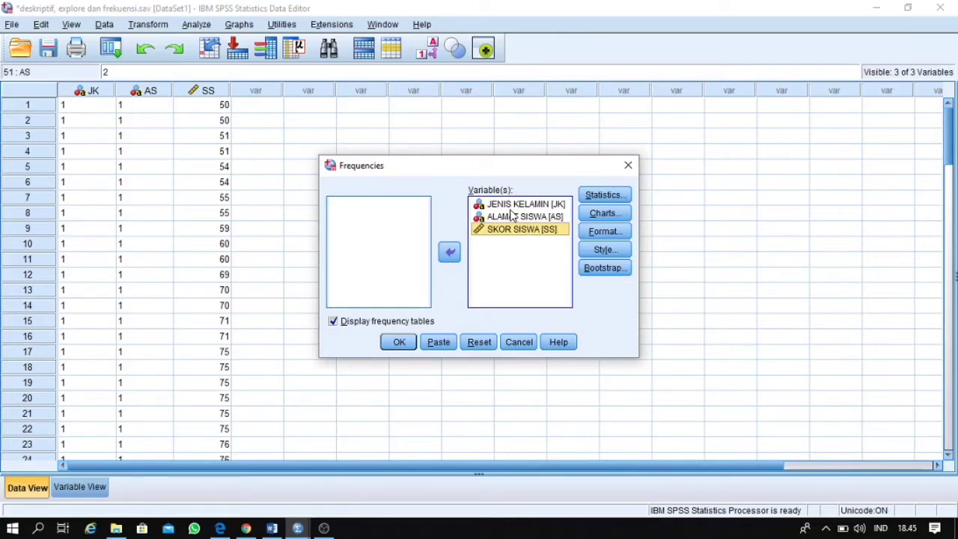
Step: Include the median in the statistics of the Frequencies analysis
click(607, 197)
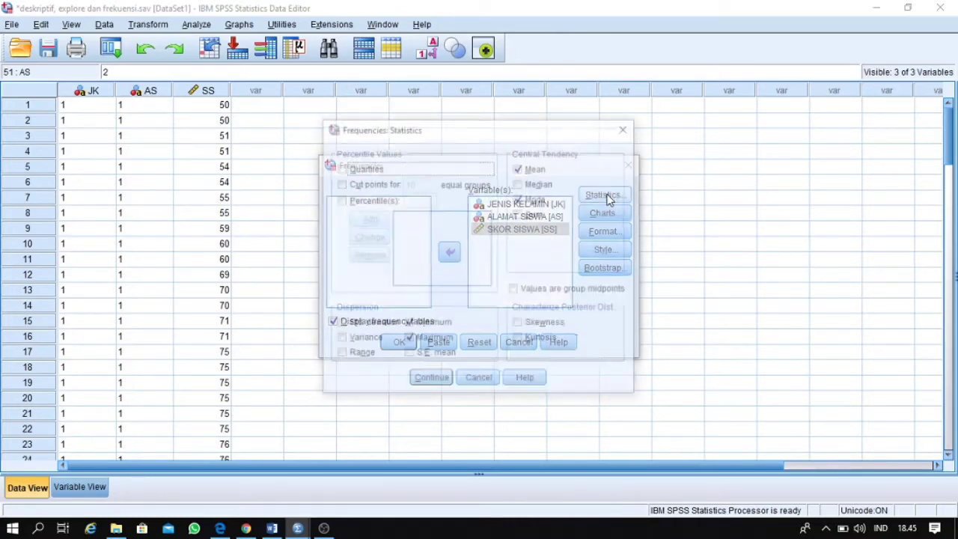
click(526, 185)
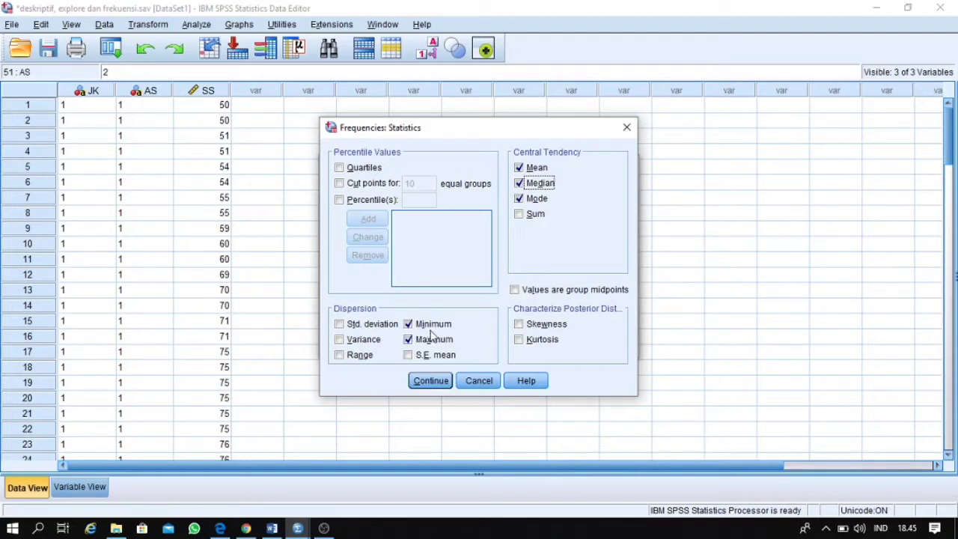
click(439, 382)
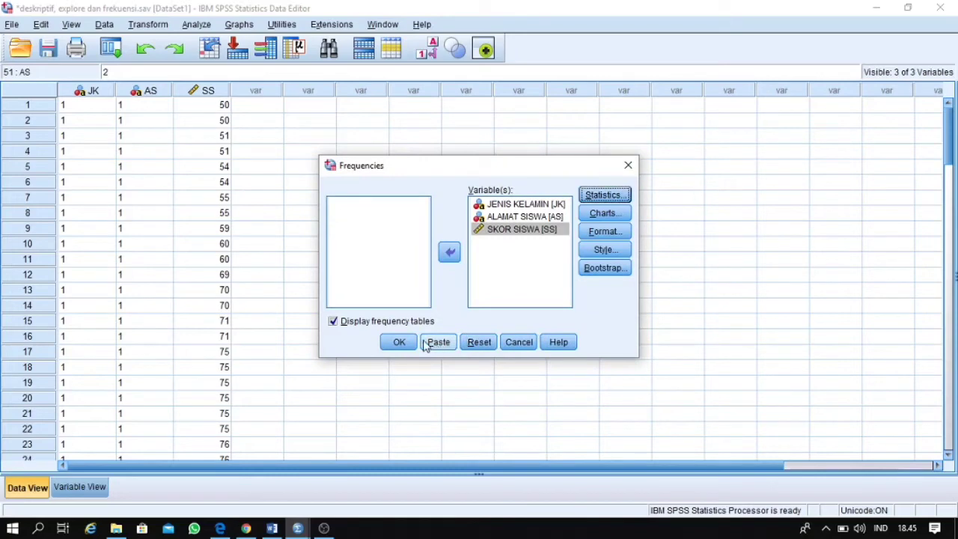
Step: Run the Frequencies analysis and review the Statistics table for gender, address and score
click(401, 342)
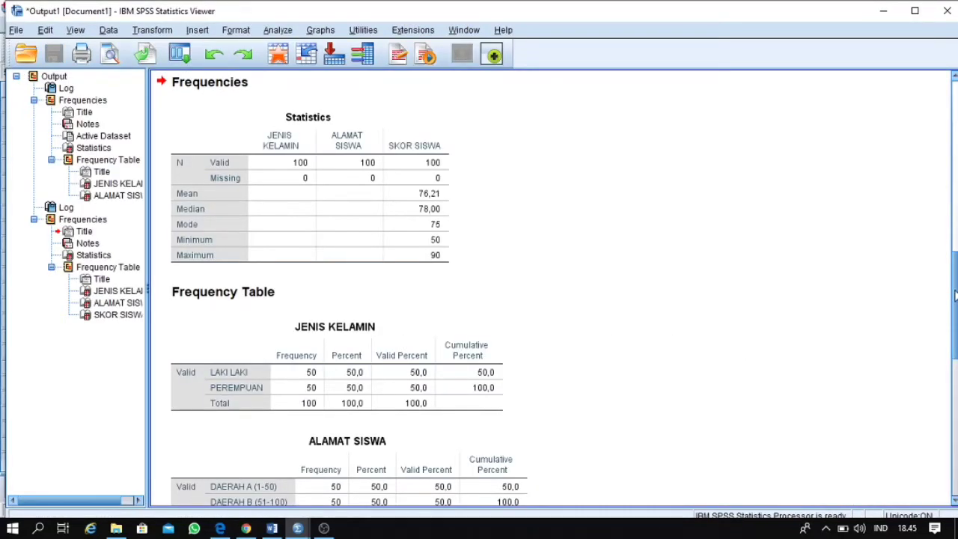
mouse_move(955, 295)
mouse_down()
mouse_move(955, 275)
mouse_move(955, 284)
mouse_up()
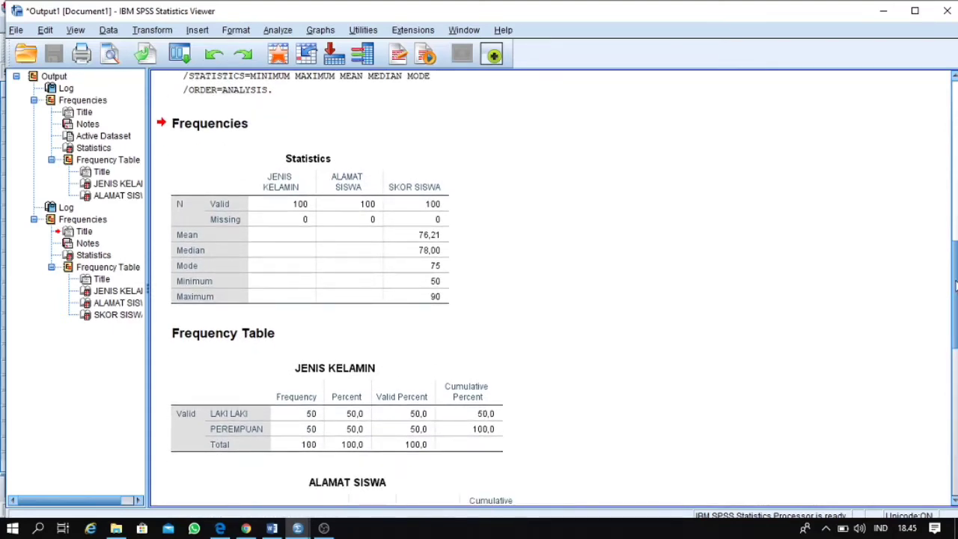
drag(954, 284, 954, 299)
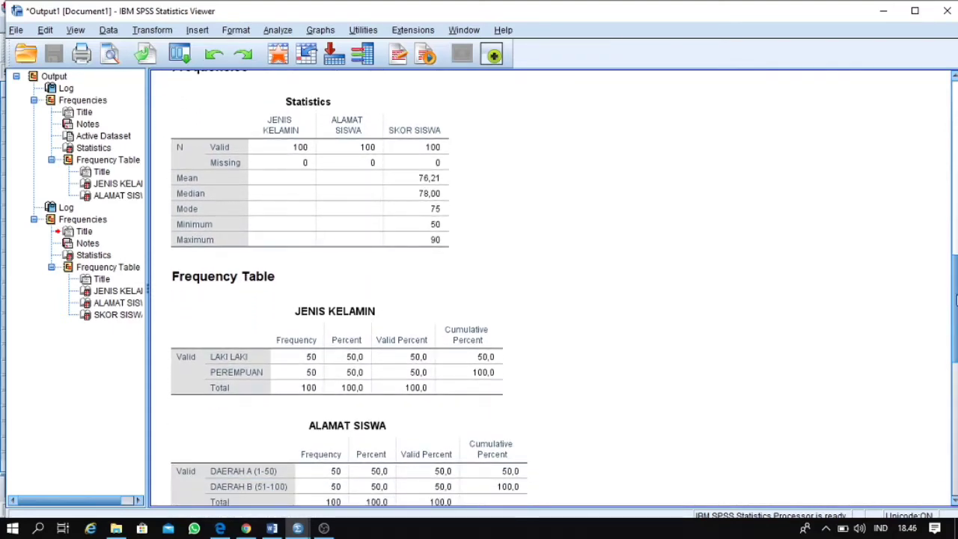
click(283, 163)
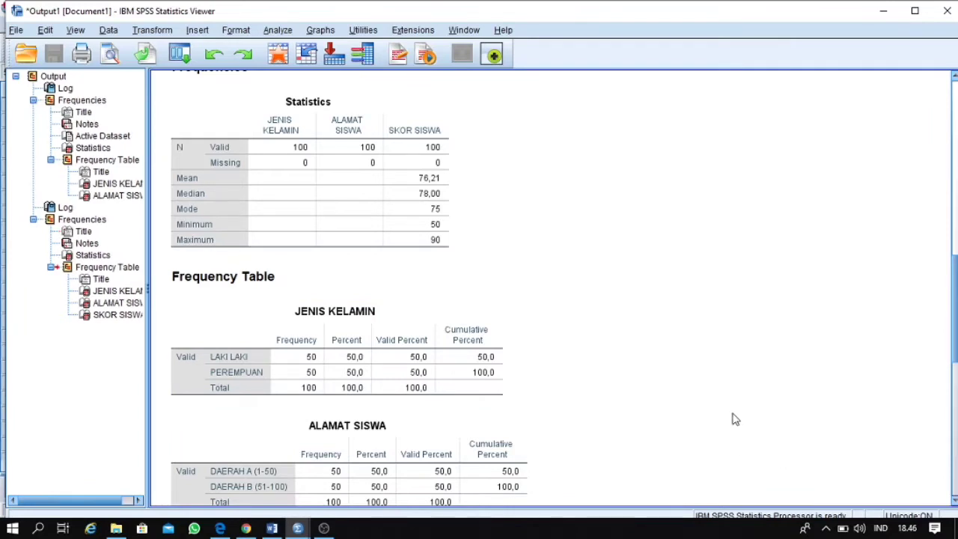
Step: Examine the frequency tables of JENIS KELAMIN, ALAMAT SISWA and SKOR SISWA down to the last total row
scroll(733, 419, up, 5)
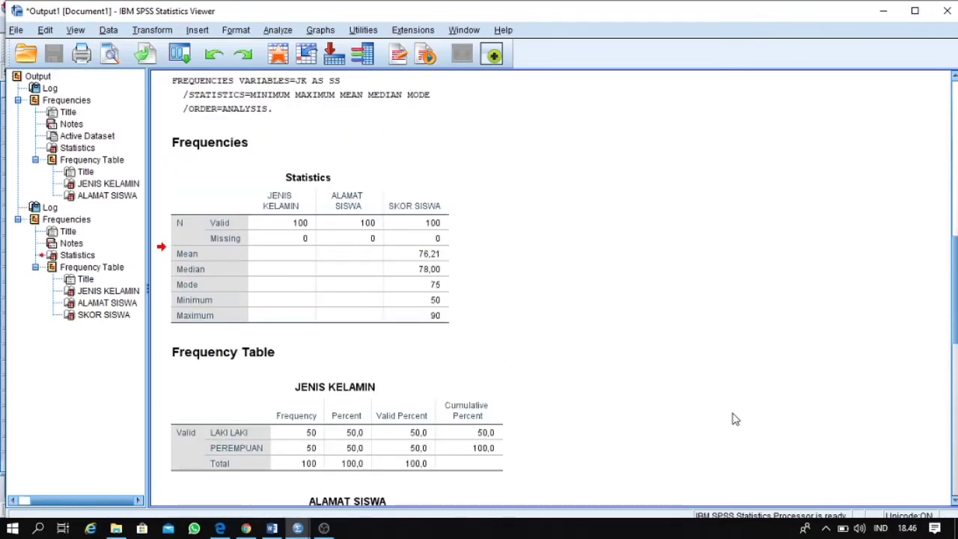
scroll(733, 419, down, 10)
scroll(733, 419, up, 2)
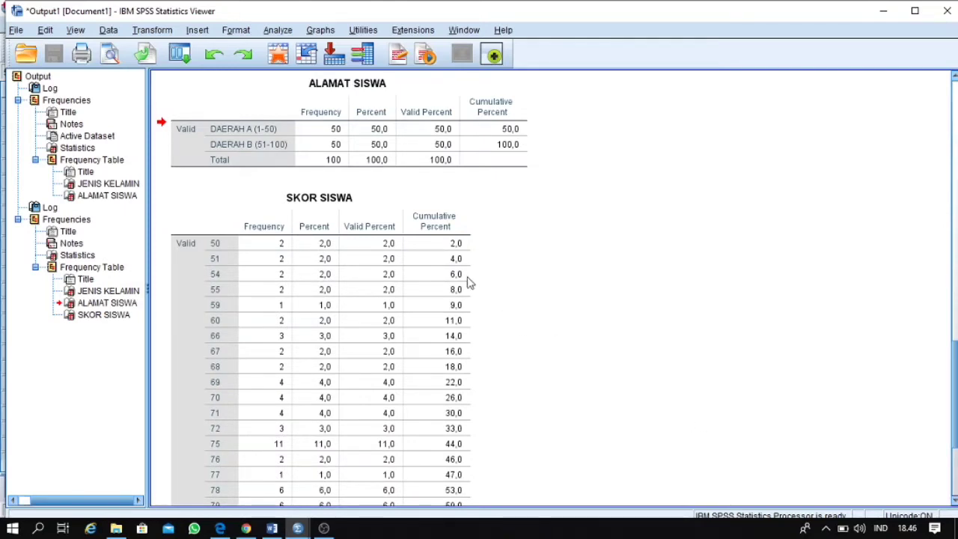
click(329, 159)
key(Down)
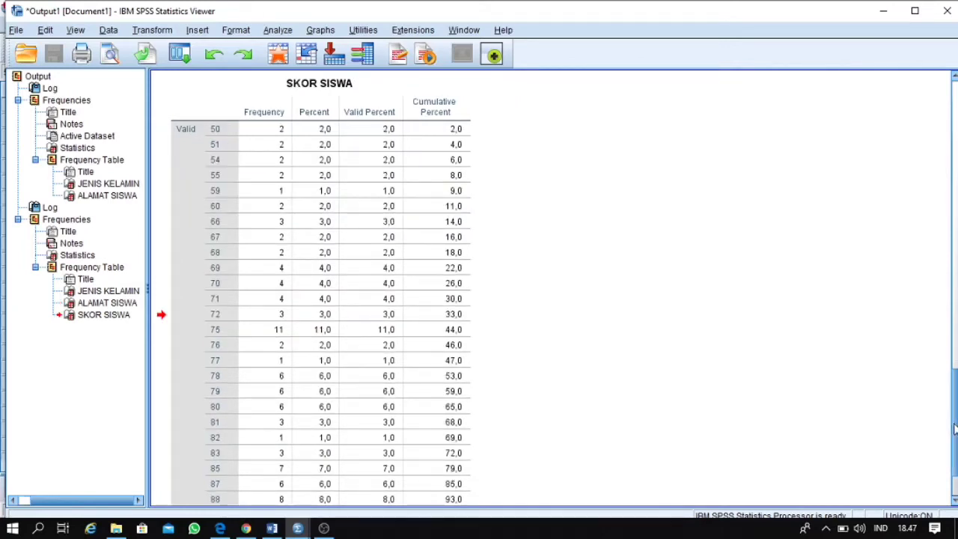
drag(953, 428, 955, 454)
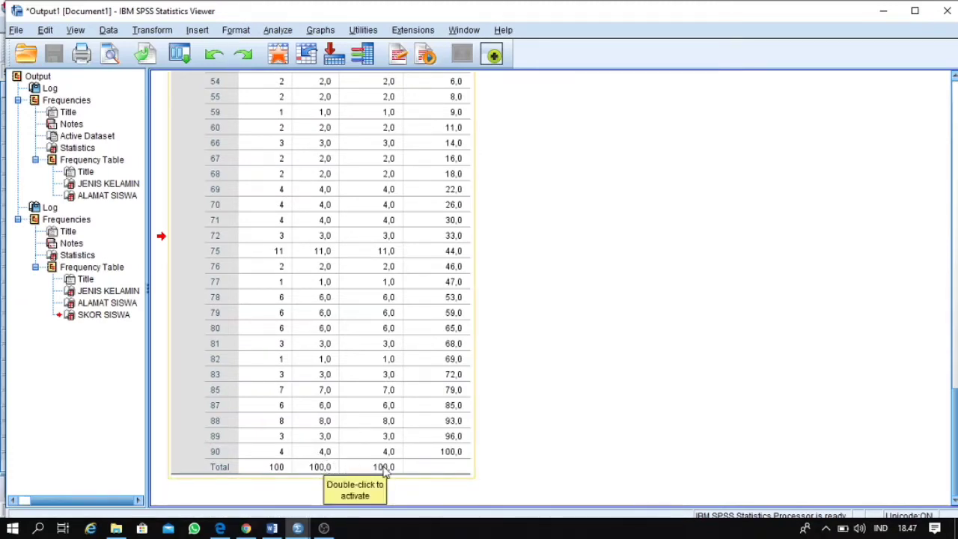
Step: Return to the student dataset and start a Descriptives analysis with SKOR SISWA [SS] as the analysed variable
click(299, 528)
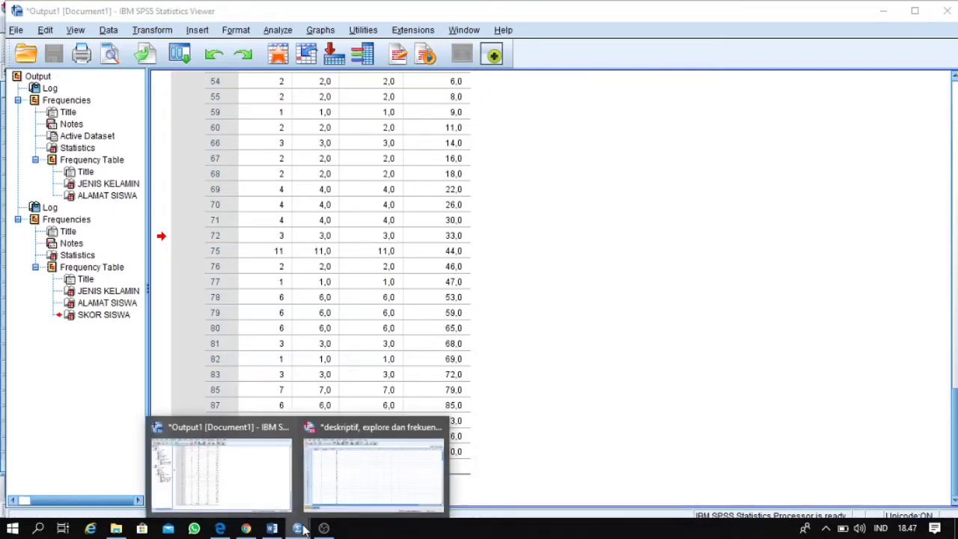
click(329, 496)
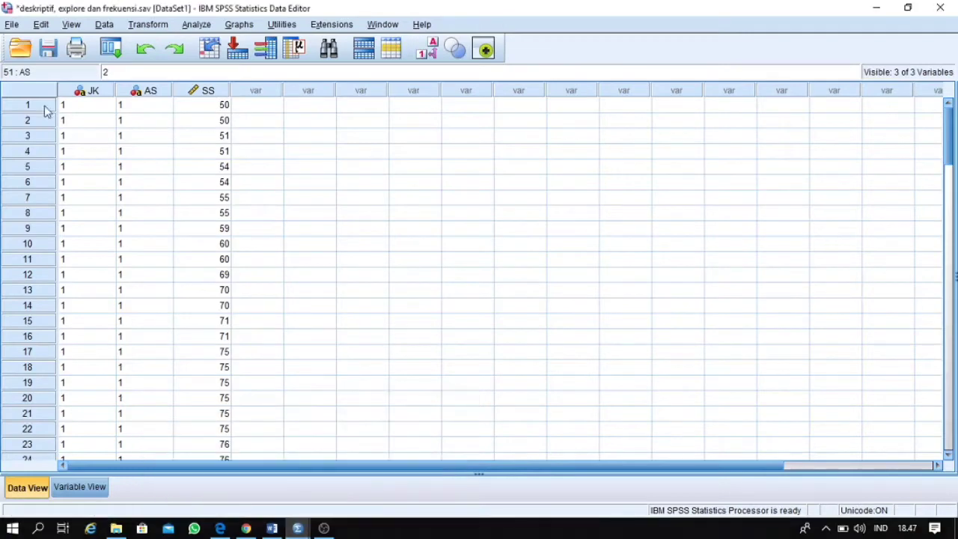
click(12, 25)
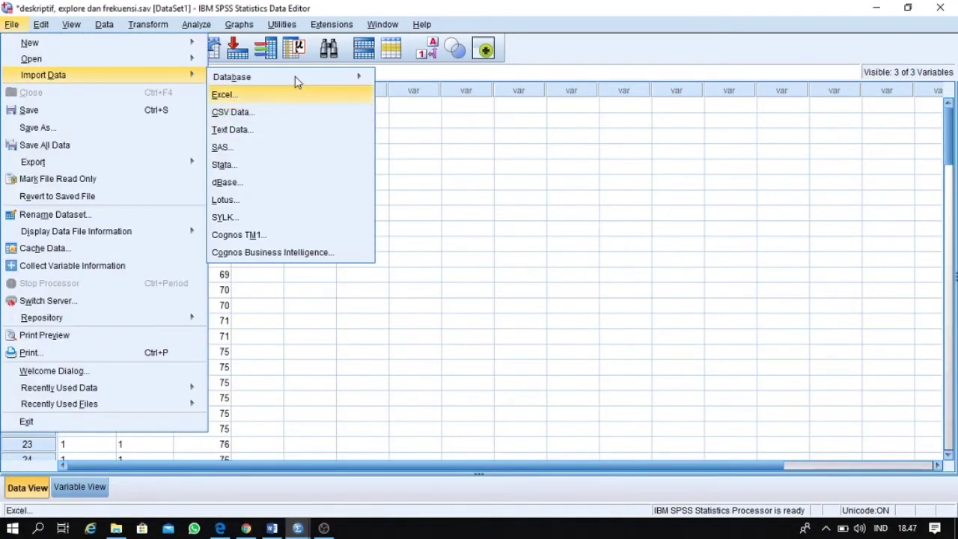
click(196, 25)
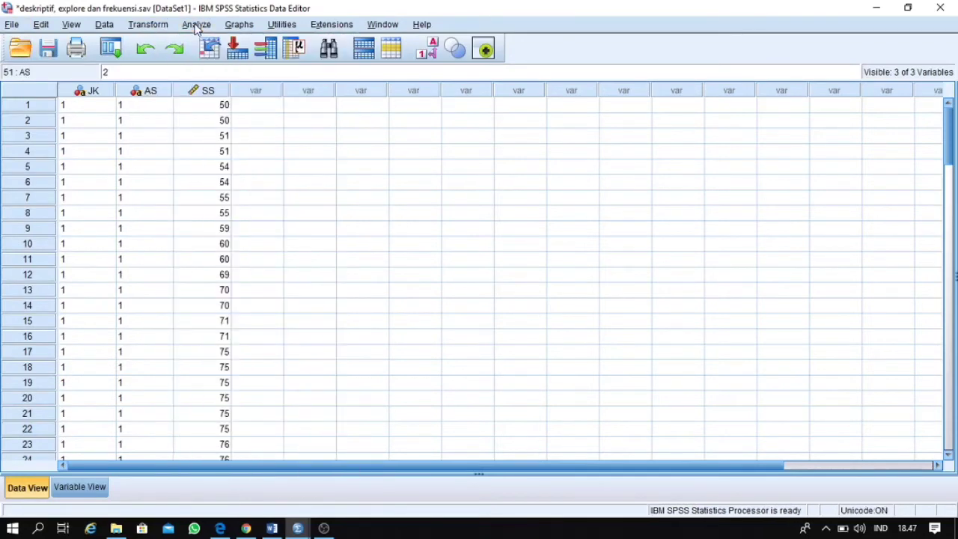
click(196, 24)
mouse_move(238, 60)
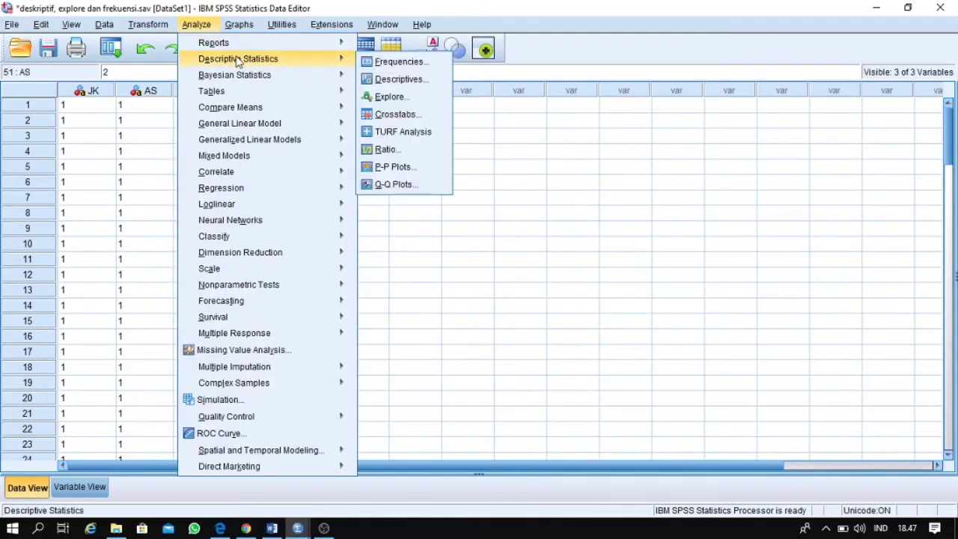
click(383, 78)
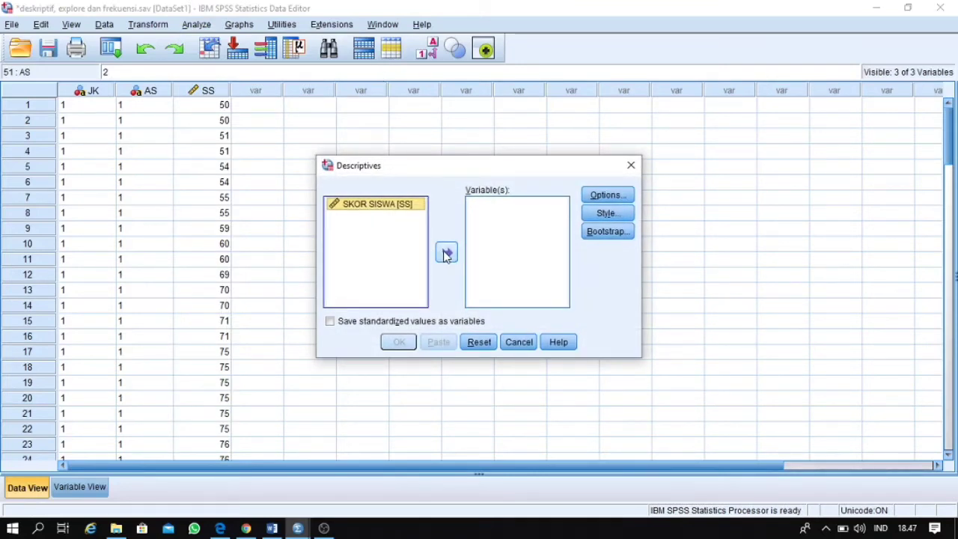
click(446, 254)
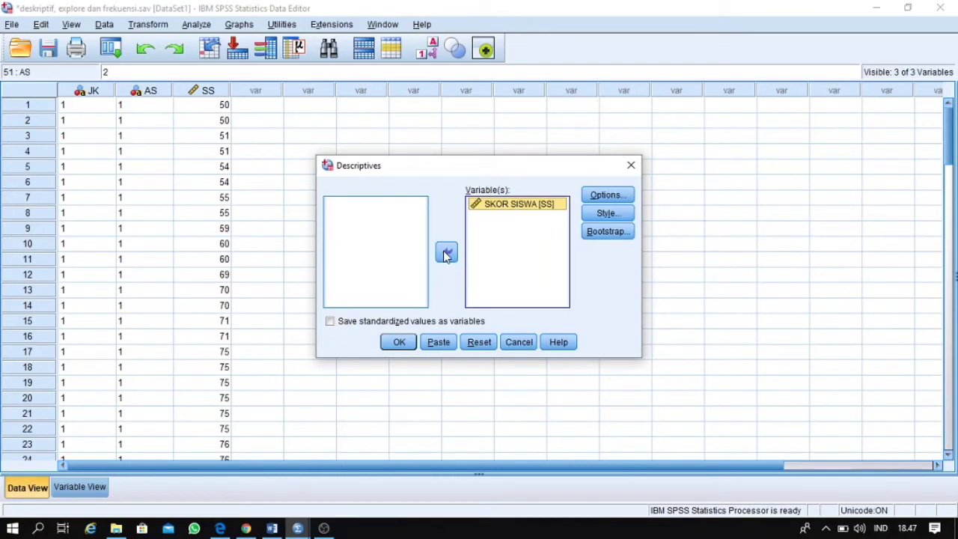
Step: Run the Descriptives analysis with mean, standard deviation, minimum and maximum, and view the Descriptive Statistics table
click(605, 195)
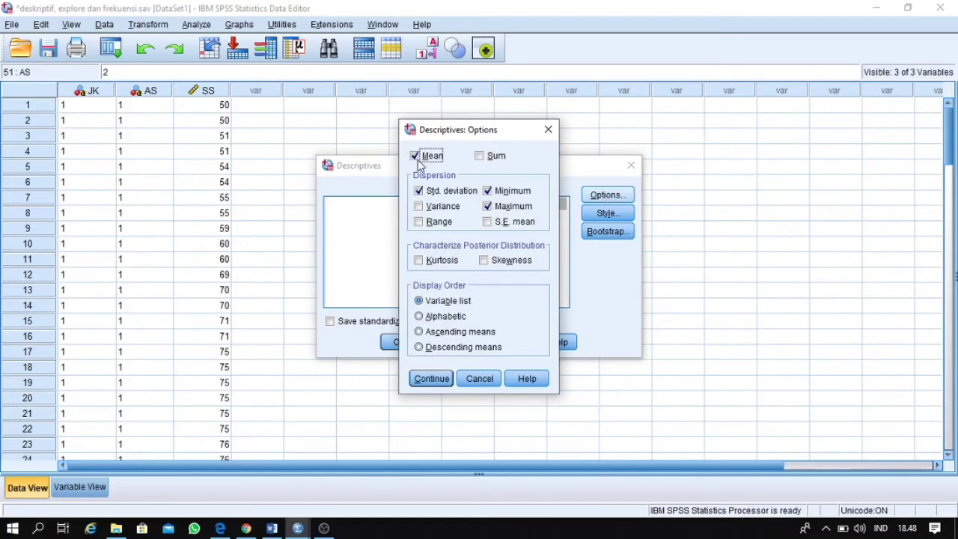
click(428, 383)
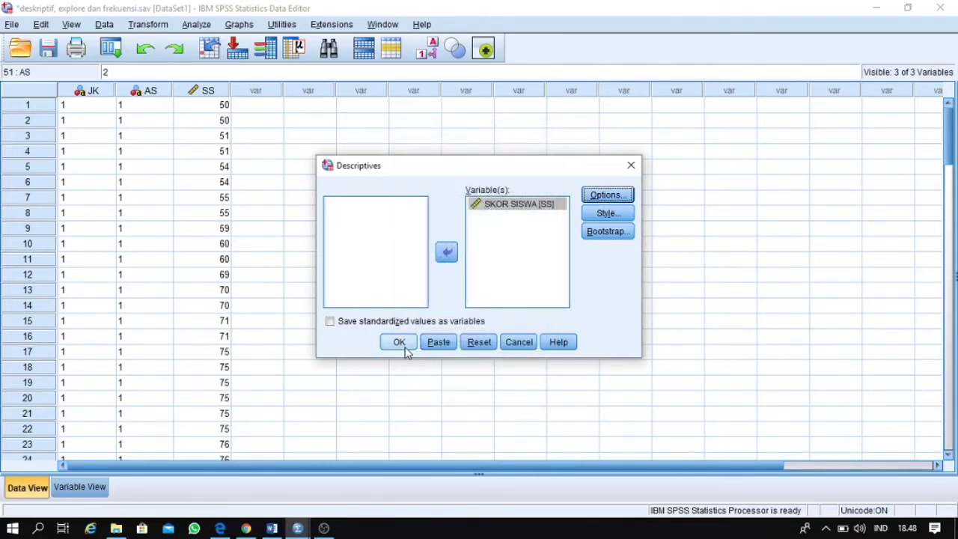
click(405, 344)
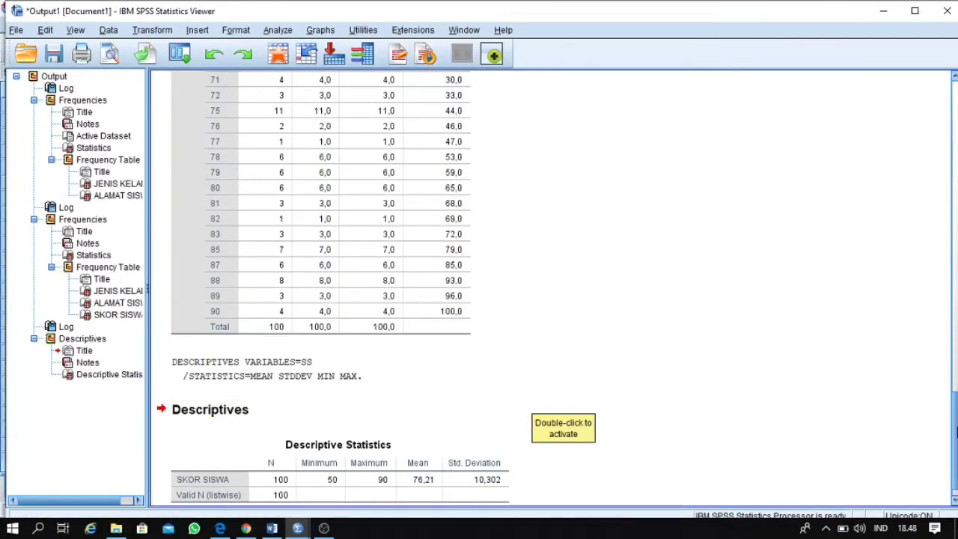
scroll(955, 431, down, 1)
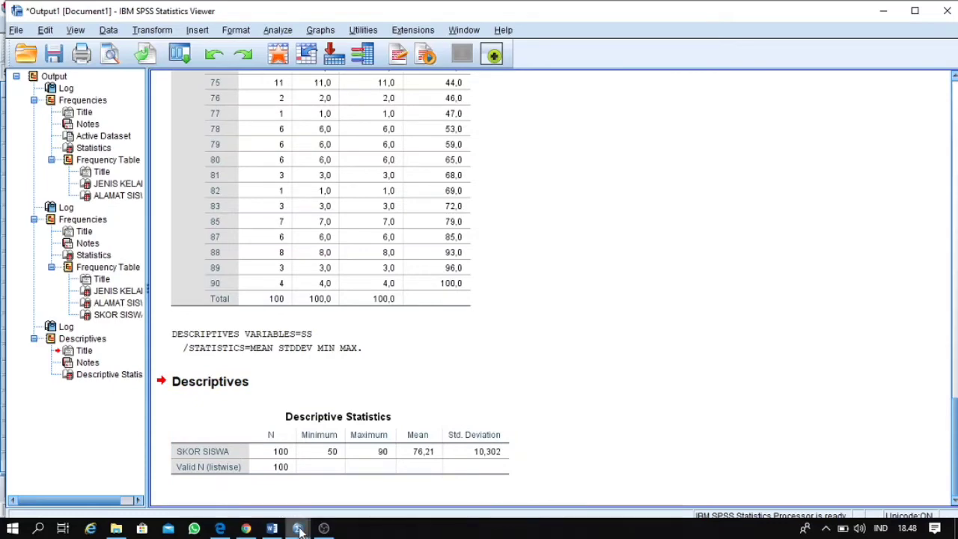
Step: Return to the student dataset and start an Explore analysis with SKOR SISWA [SS] as the dependent variable
mouse_move(298, 528)
click(356, 484)
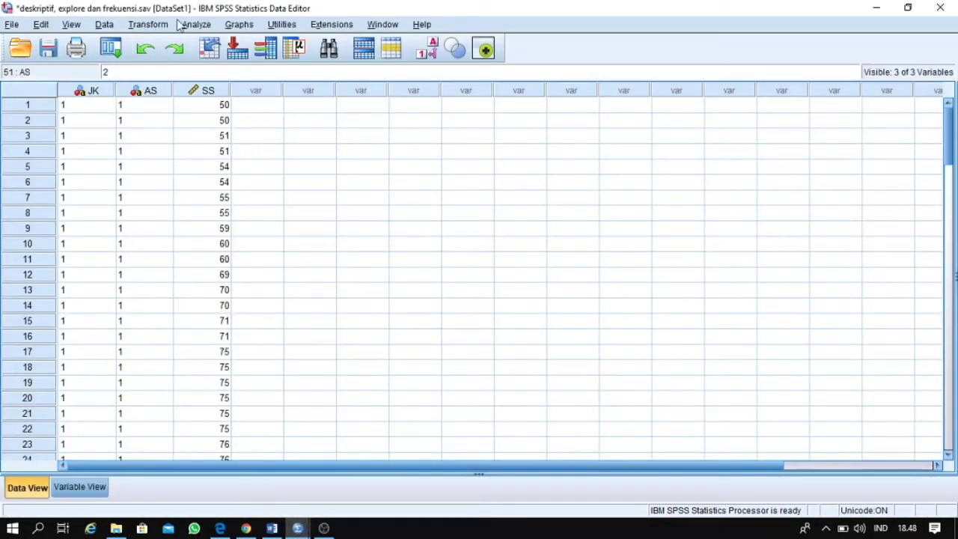
click(201, 25)
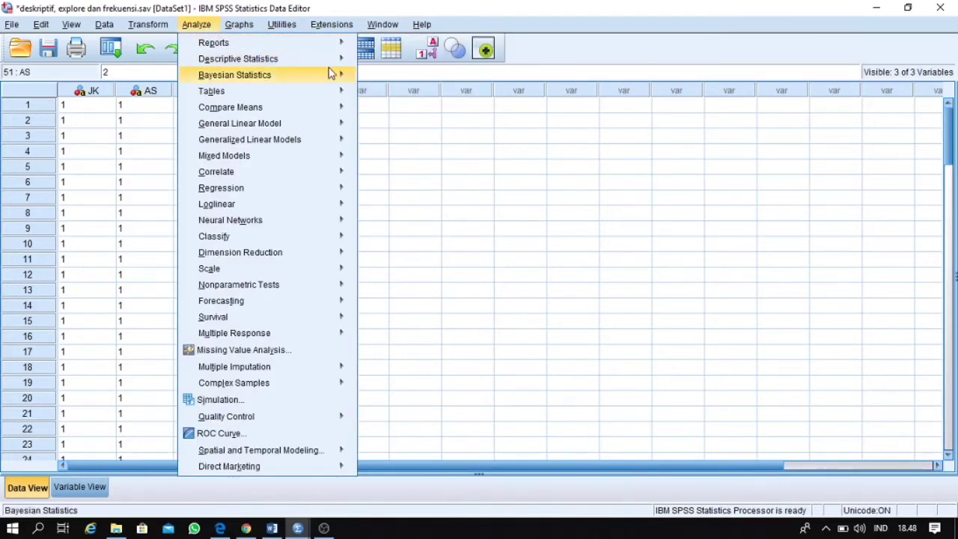
mouse_move(320, 67)
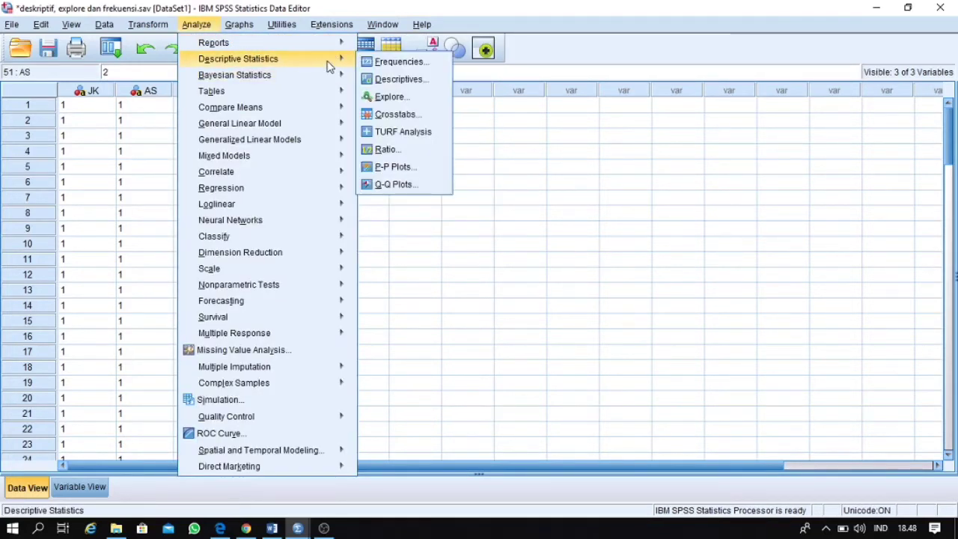
click(392, 98)
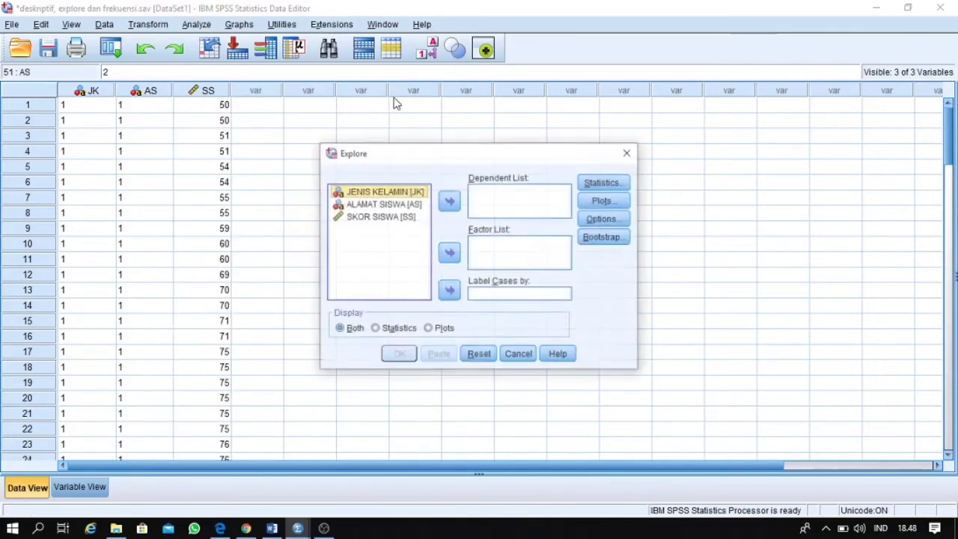
drag(394, 217, 481, 200)
Step: Add JENIS KELAMIN [JK] and ALAMAT SISWA [AS] as factors of the Explore analysis
click(397, 194)
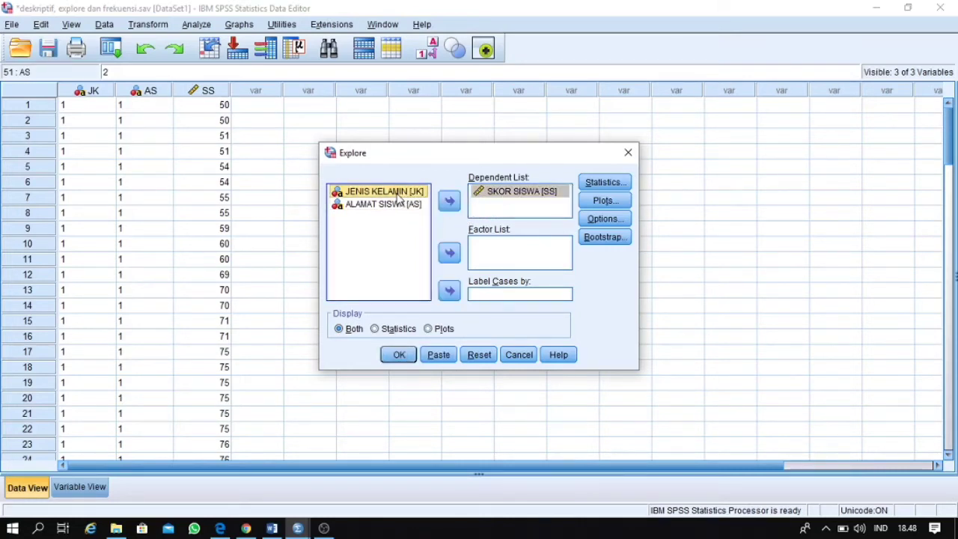
click(449, 254)
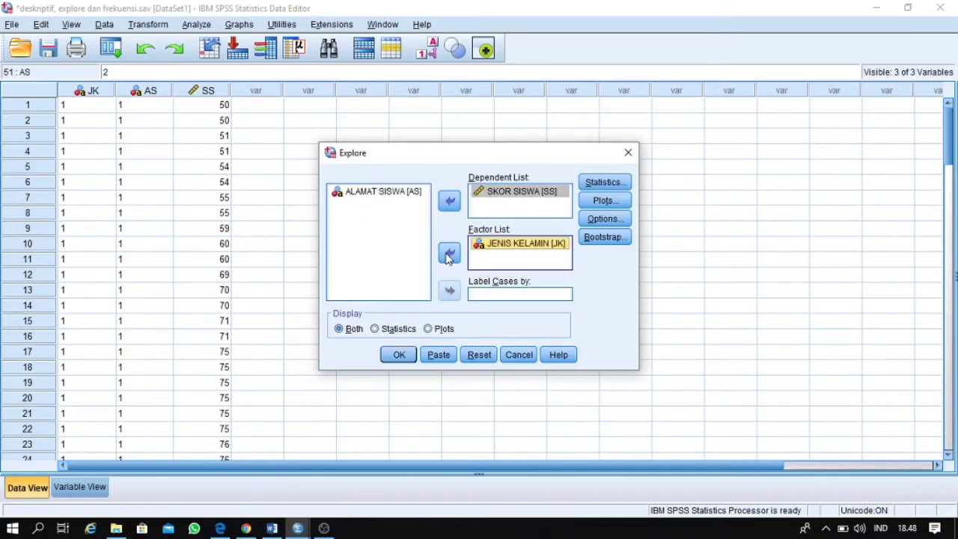
click(404, 194)
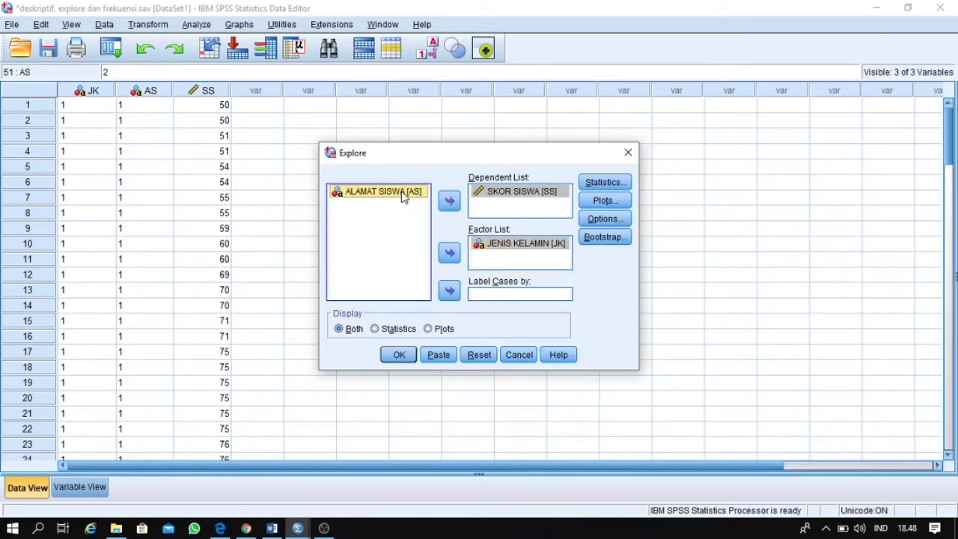
click(450, 253)
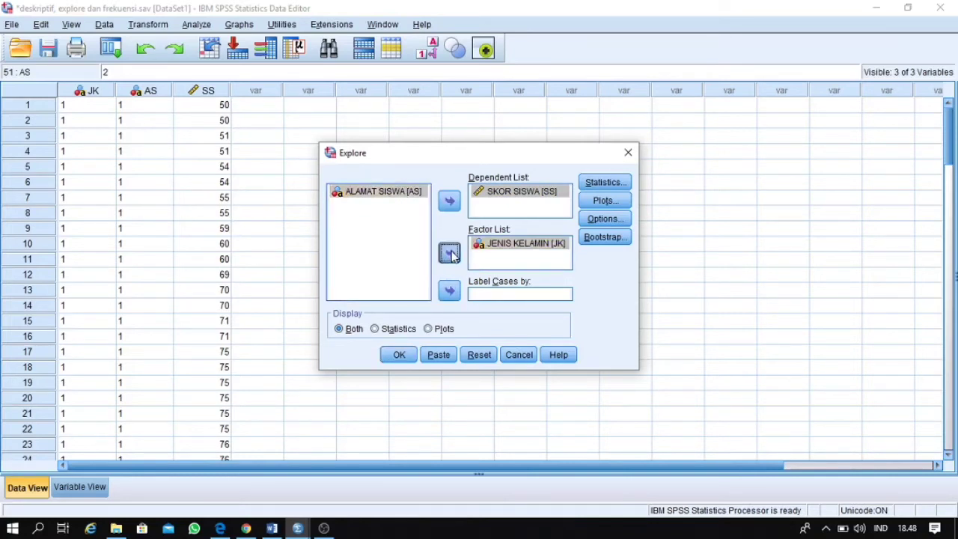
Step: Run the Explore analysis with descriptives at a 95% confidence interval, boxplots with factor levels together, and stem-and-leaf plots
click(604, 184)
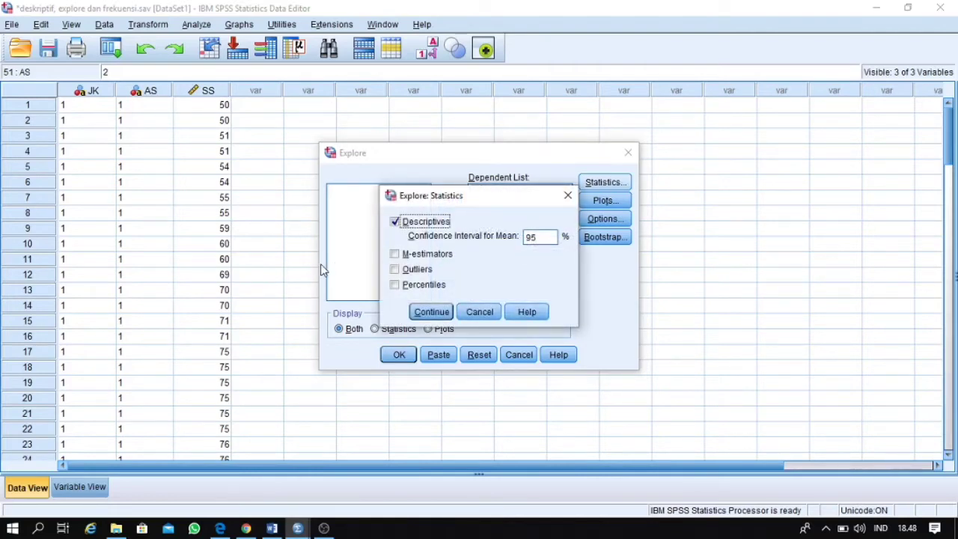
click(431, 311)
click(618, 201)
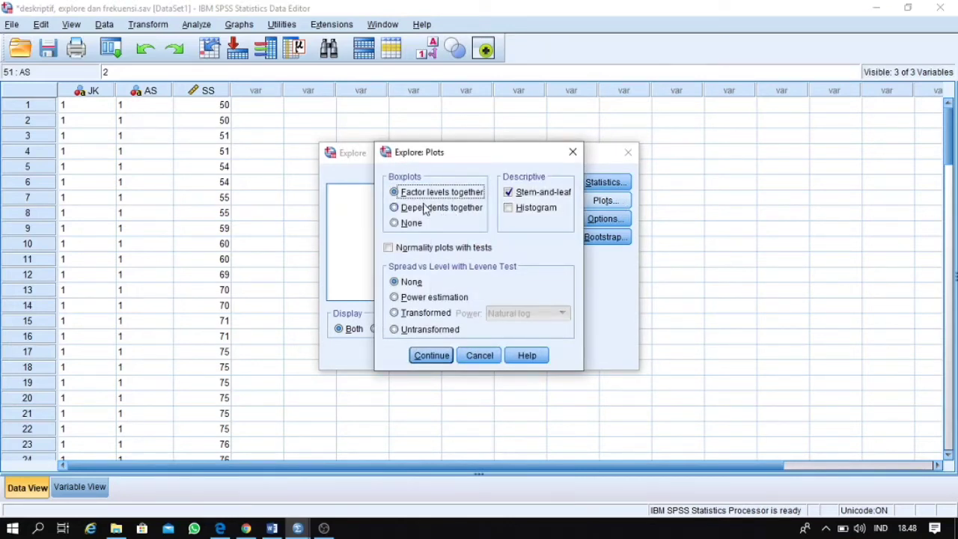
click(432, 355)
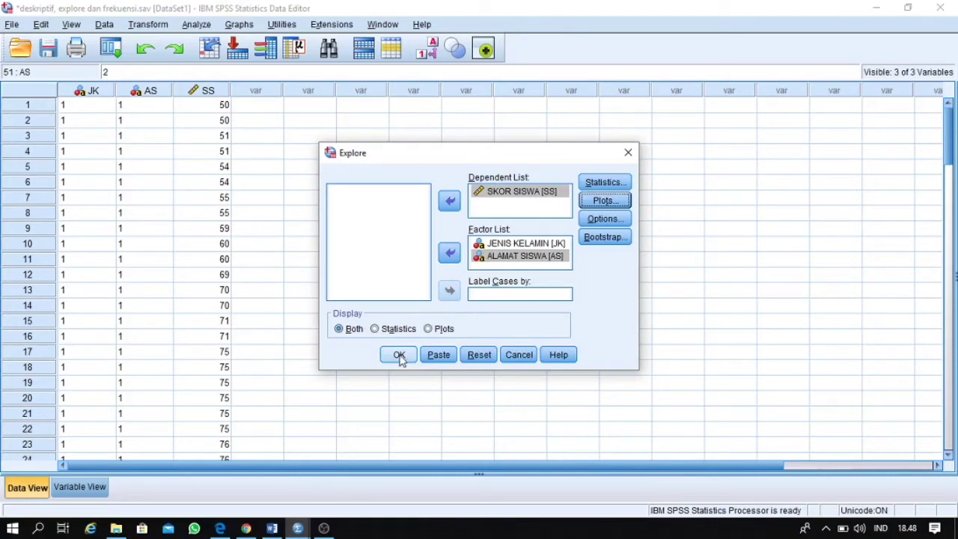
click(399, 356)
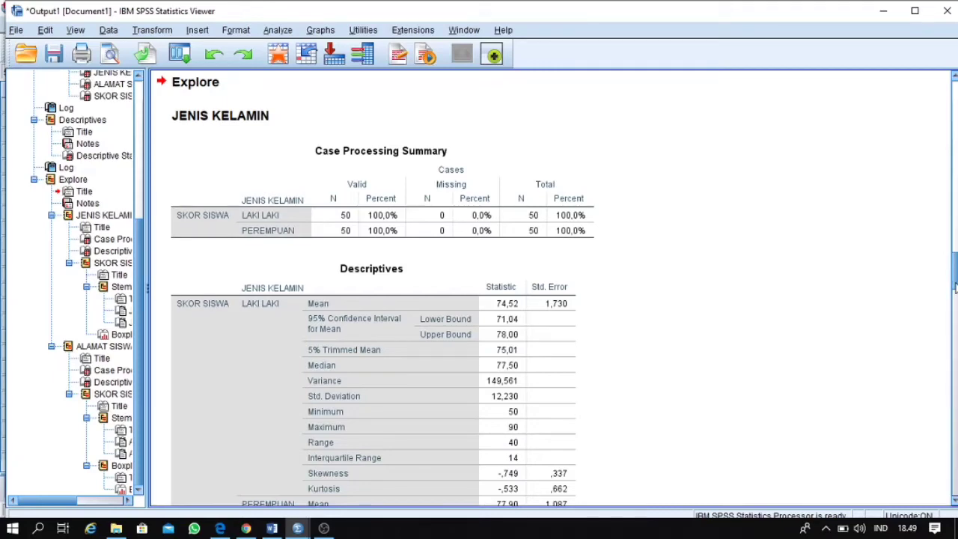
Step: Examine the Explore output, comparing the SKOR SISWA boxplots by gender and by student address
drag(953, 286, 955, 387)
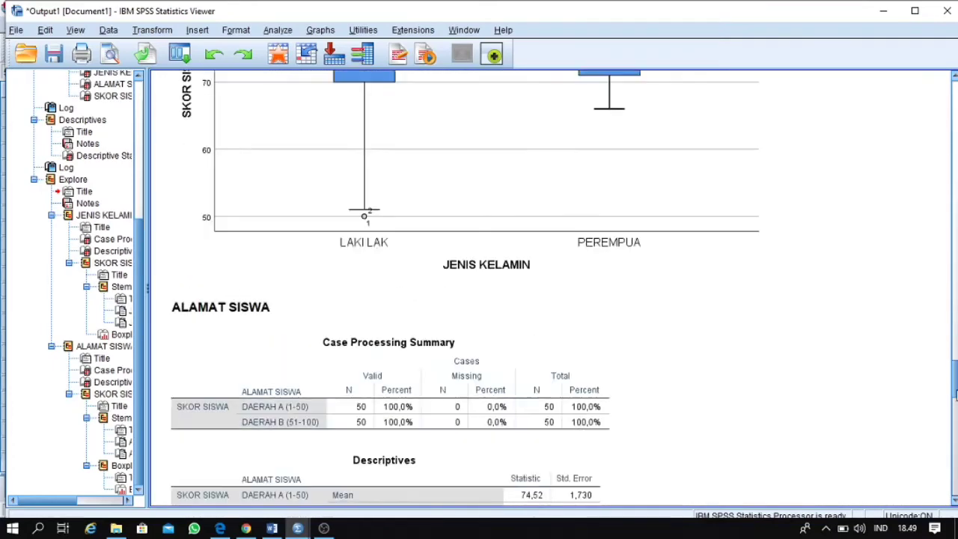
scroll(956, 387, up, 3)
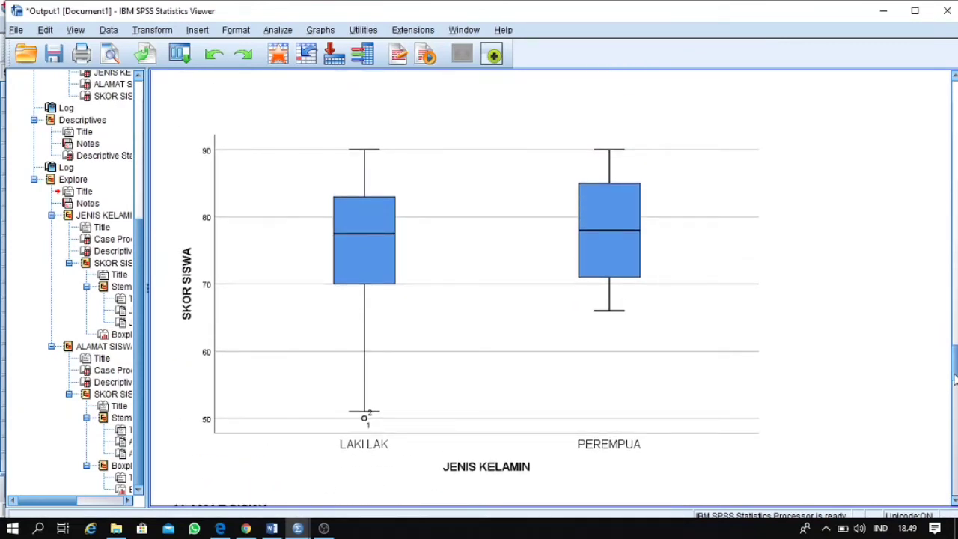
click(532, 383)
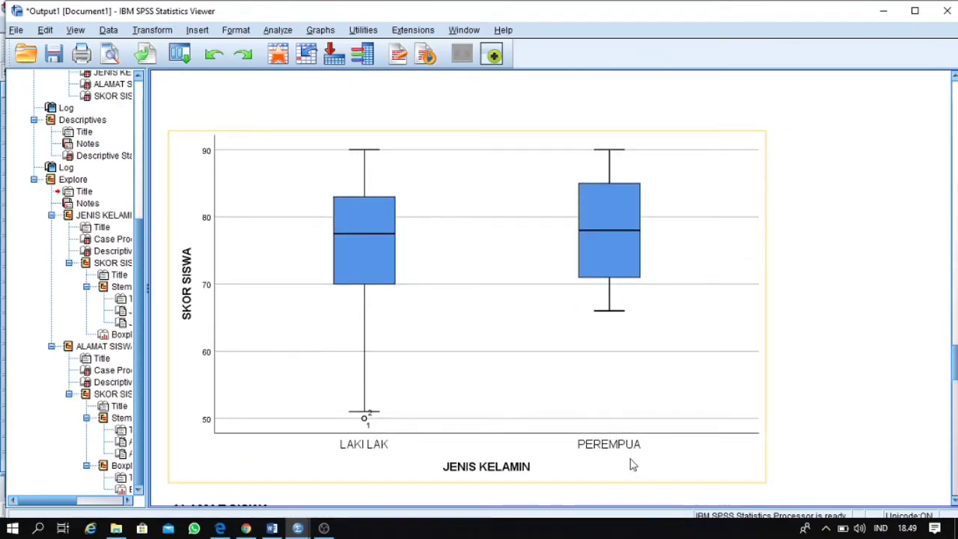
click(838, 278)
drag(955, 358, 955, 466)
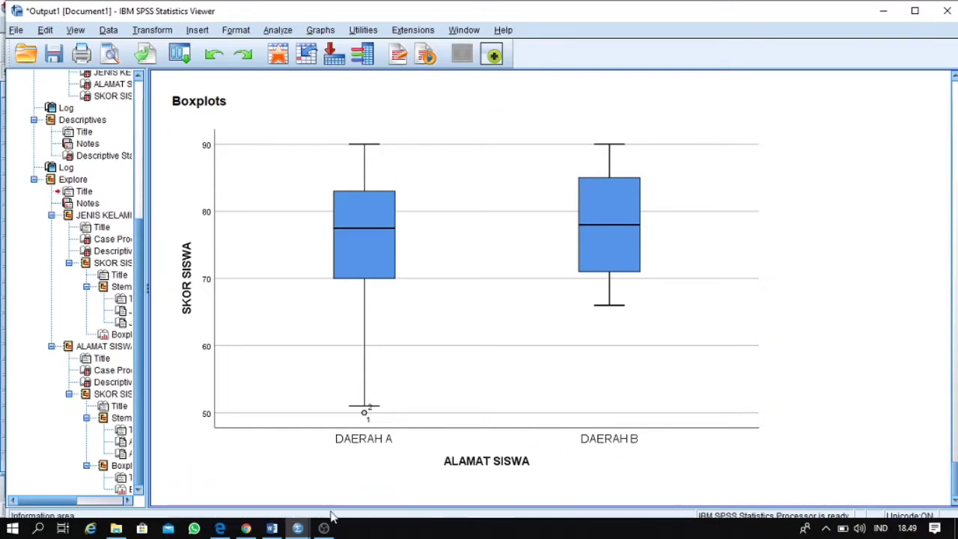
Step: Return to the student dataset and open the data file realibilitas dan validitas.sav from the UTS Praktikum Statistika folder
click(298, 528)
click(387, 466)
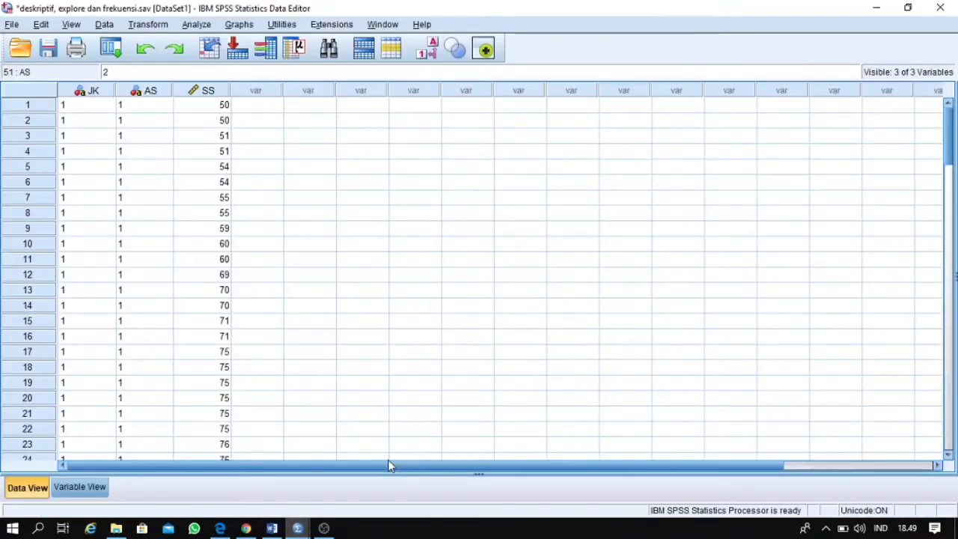
click(13, 25)
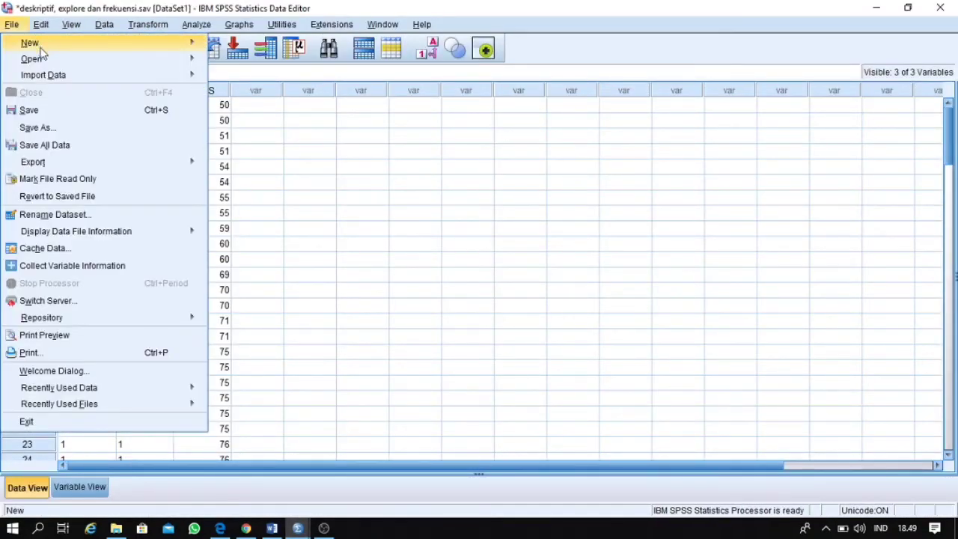
mouse_move(55, 59)
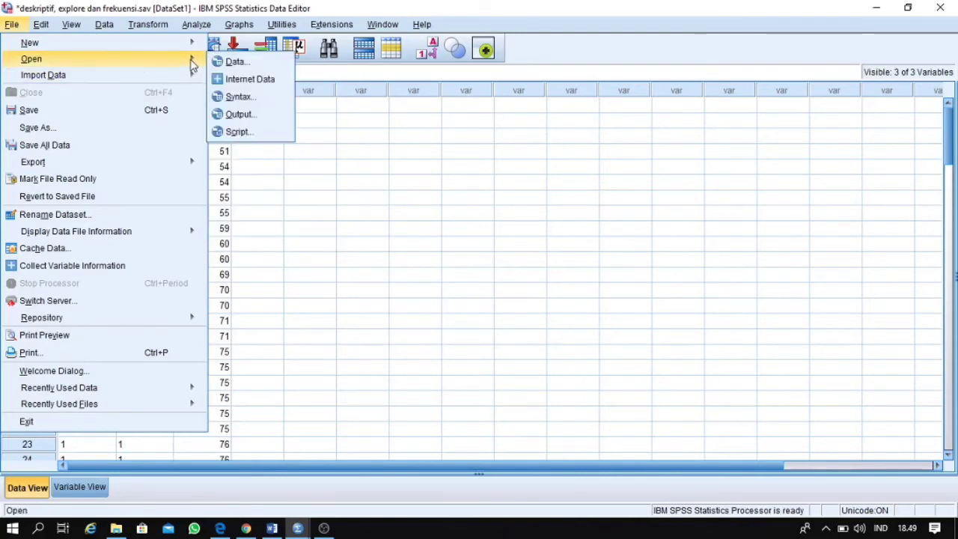
click(223, 68)
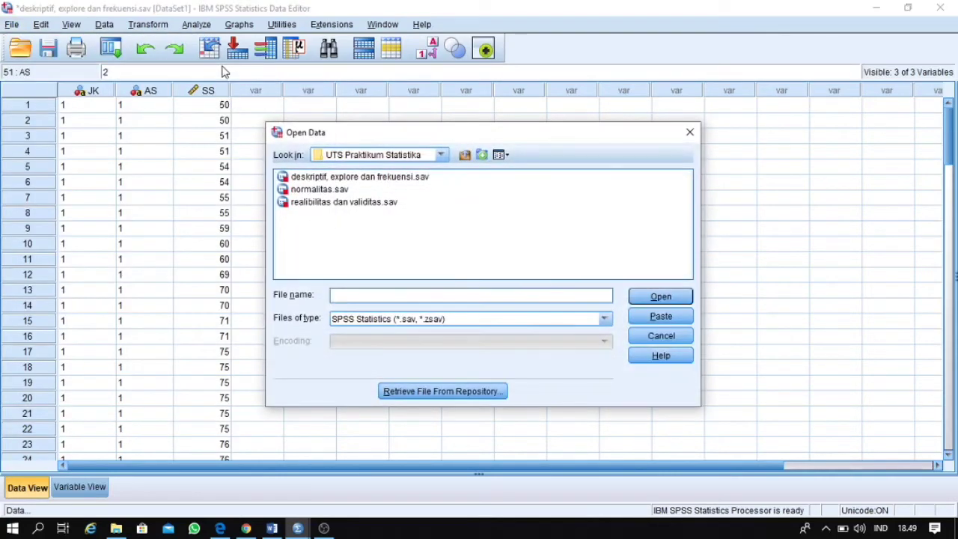
click(383, 204)
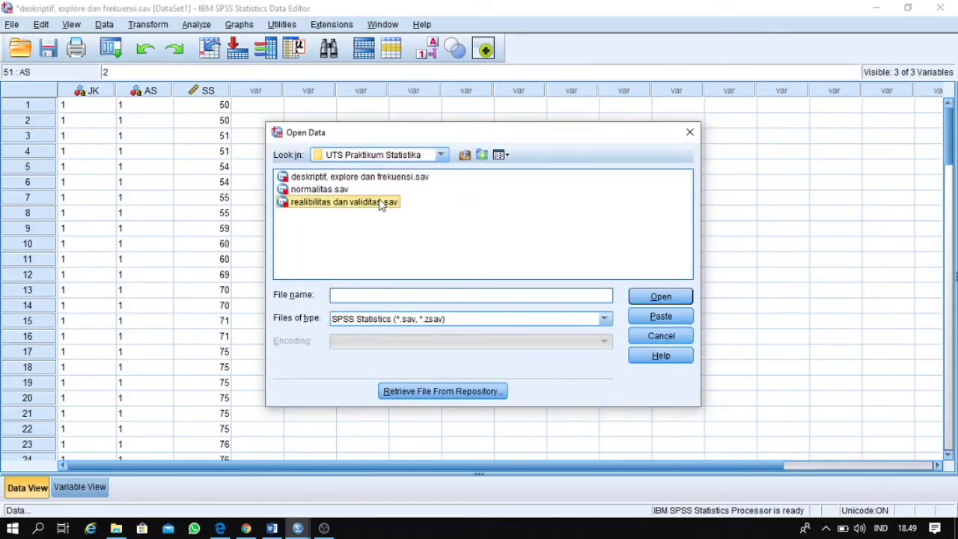
click(662, 298)
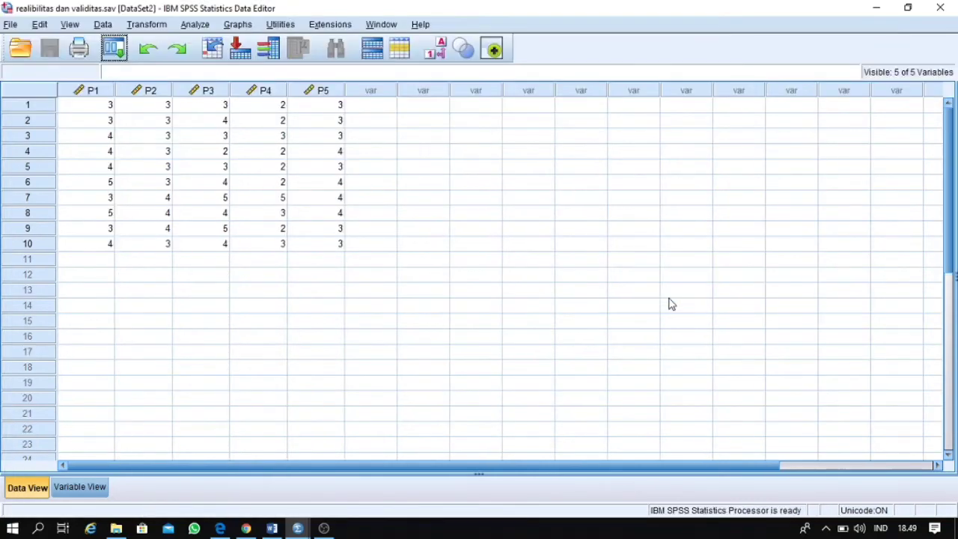
Step: Review the variable definitions and responses of P1 to P5 against the UJI VALIDITAS UJI REALIBILITAS questionnaire table in the Word document
click(93, 487)
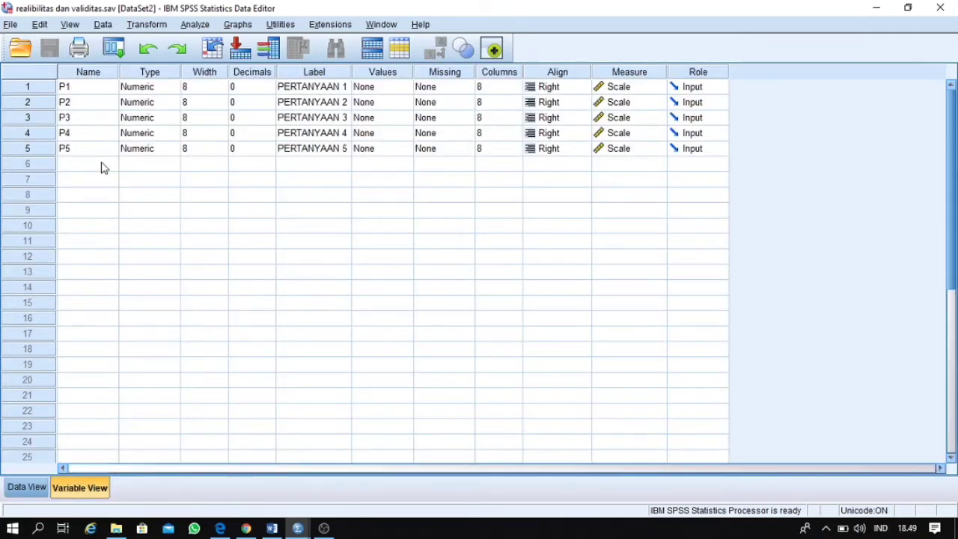
click(103, 89)
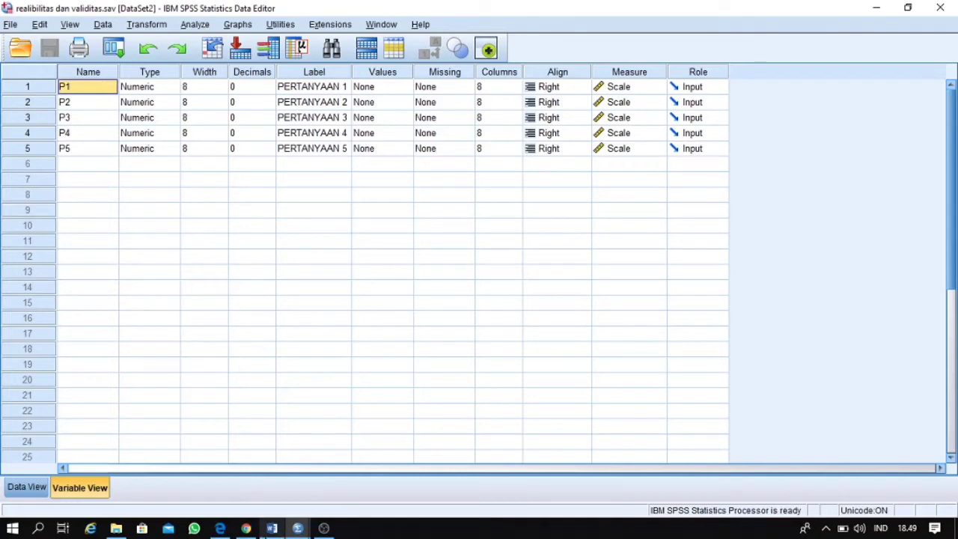
click(272, 528)
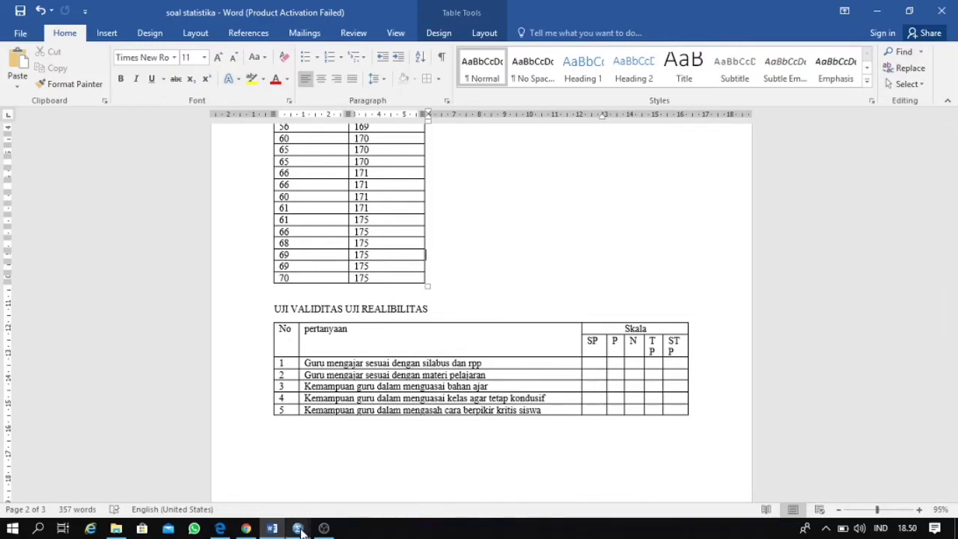
click(298, 528)
click(435, 452)
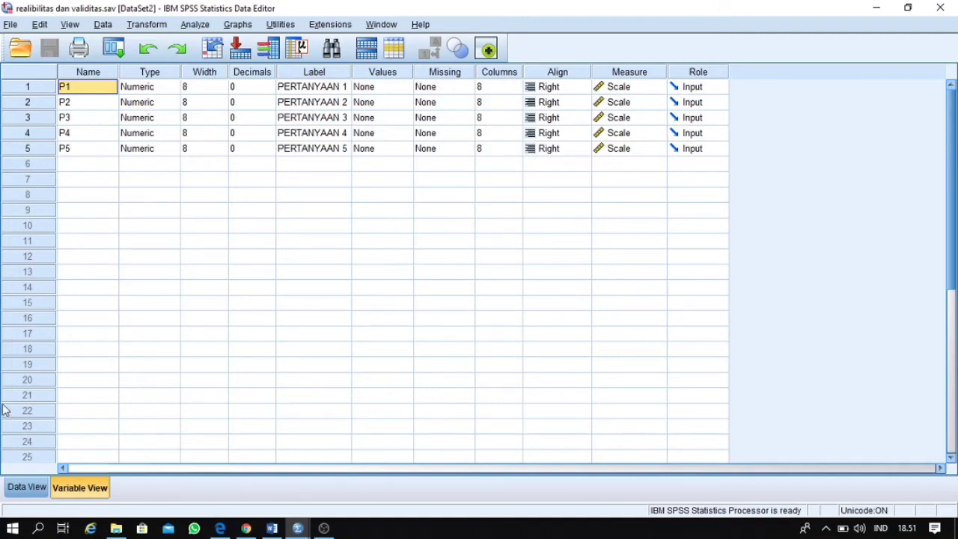
click(16, 490)
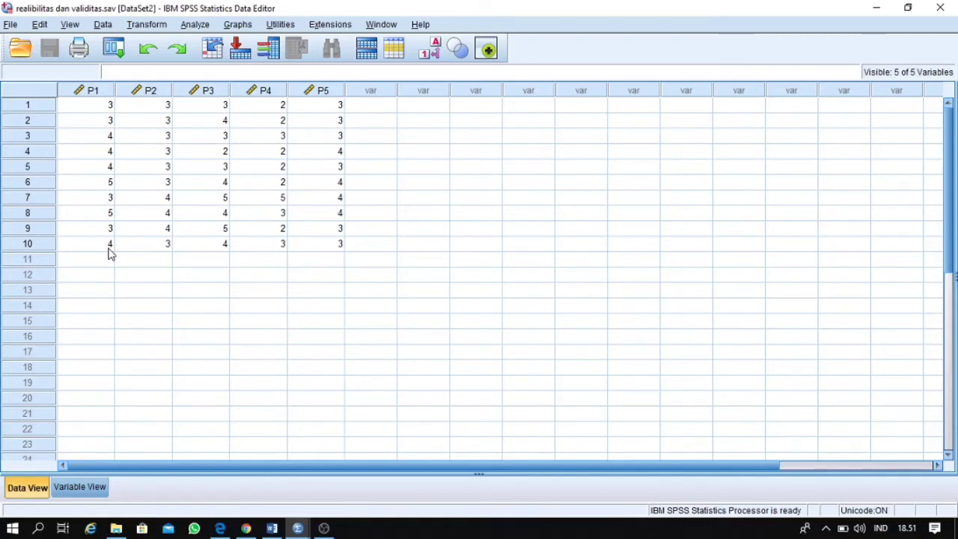
Step: Start a Reliability Analysis with PERTANYAAN 1 [P1] through PERTANYAAN 5 [P5] as the items
click(189, 30)
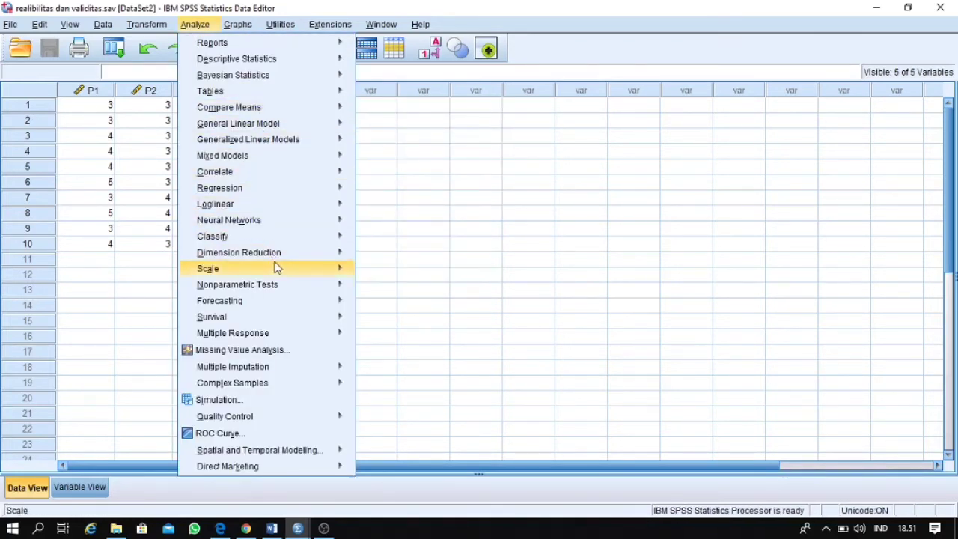
mouse_move(276, 267)
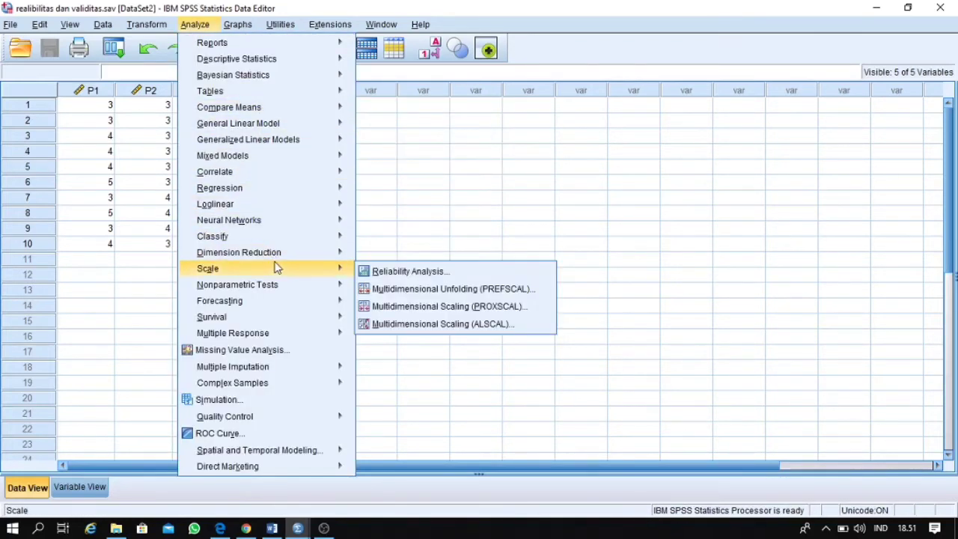
click(382, 274)
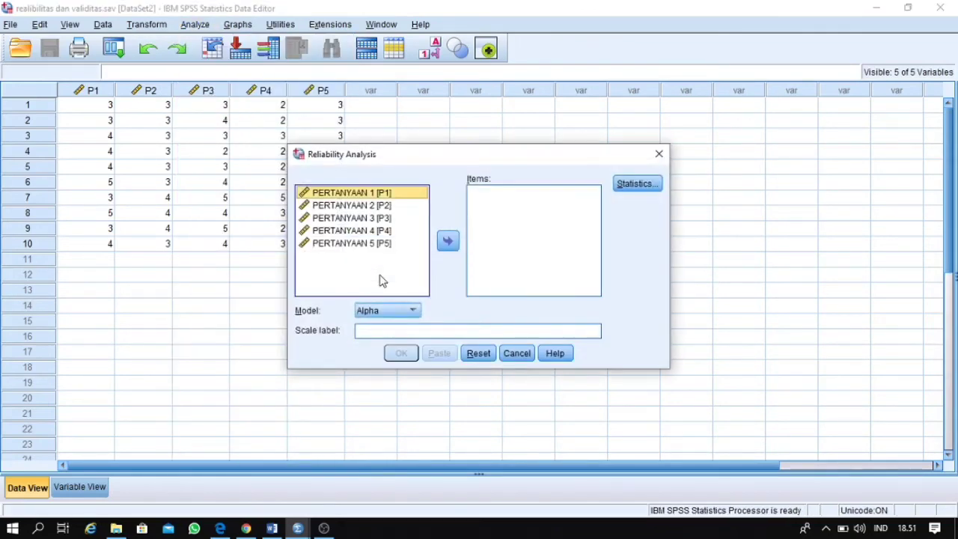
click(405, 270)
key(ctrl+a)
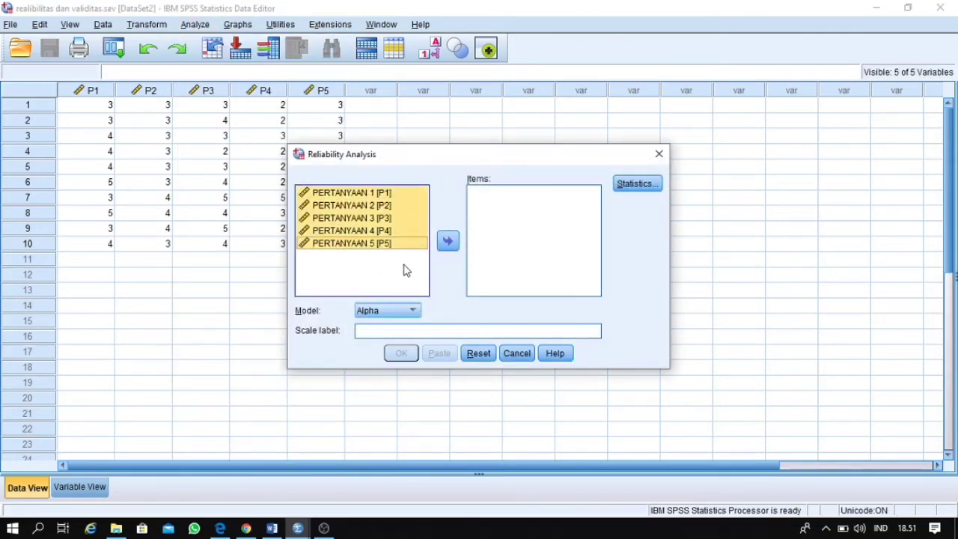
click(447, 242)
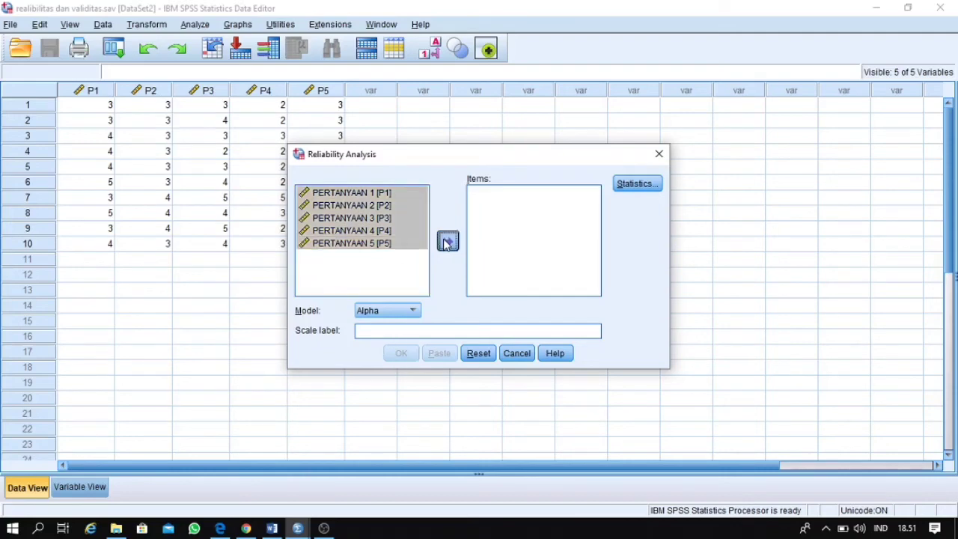
Step: Run the reliability analysis with the Alpha model and scale descriptives, and view the resulting tables
click(649, 190)
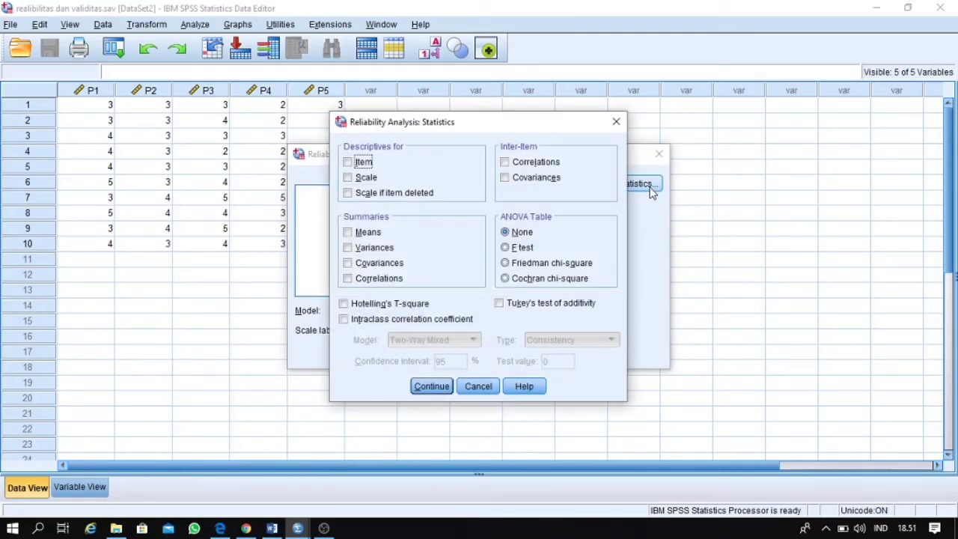
click(348, 178)
click(441, 386)
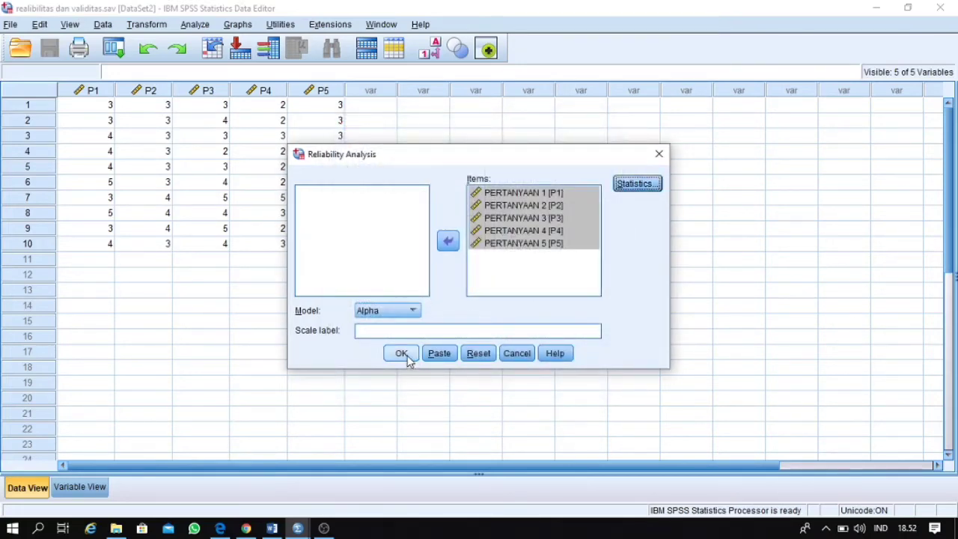
click(404, 355)
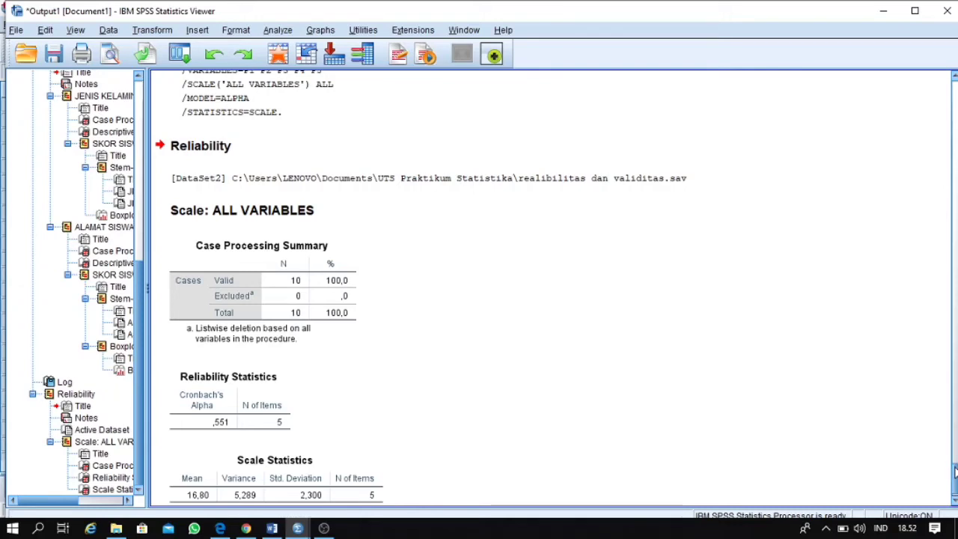
drag(955, 470, 955, 476)
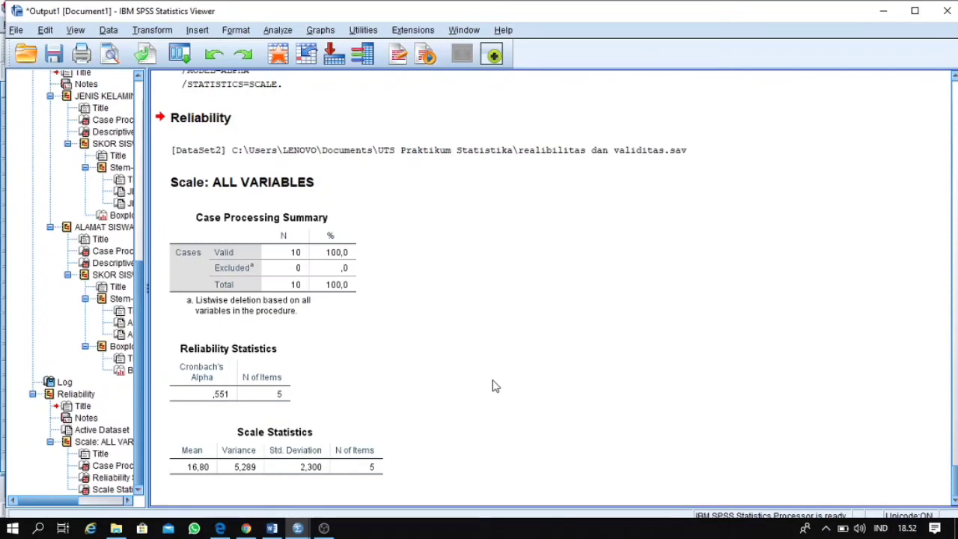
Step: Return to the reliability dataset and open the data file normalitas.sav
click(299, 528)
click(448, 471)
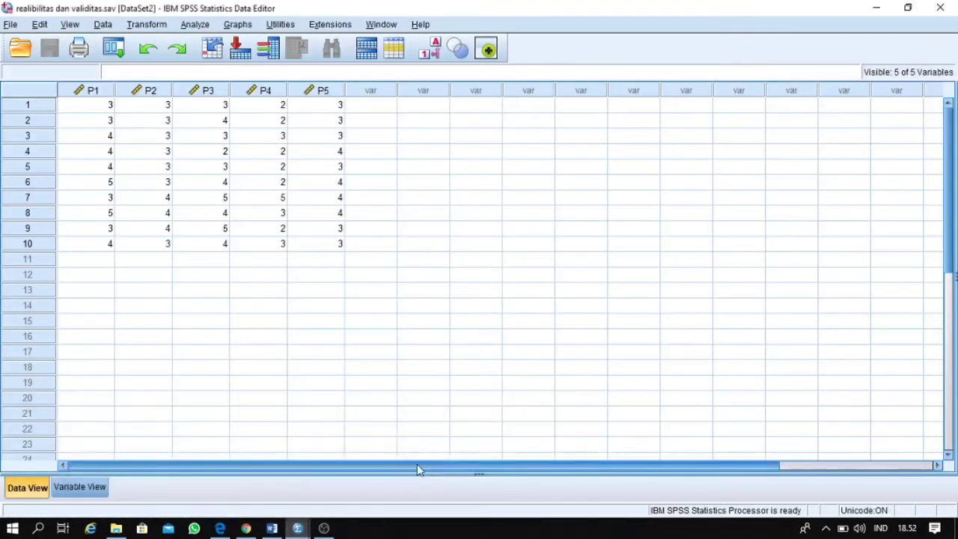
click(10, 25)
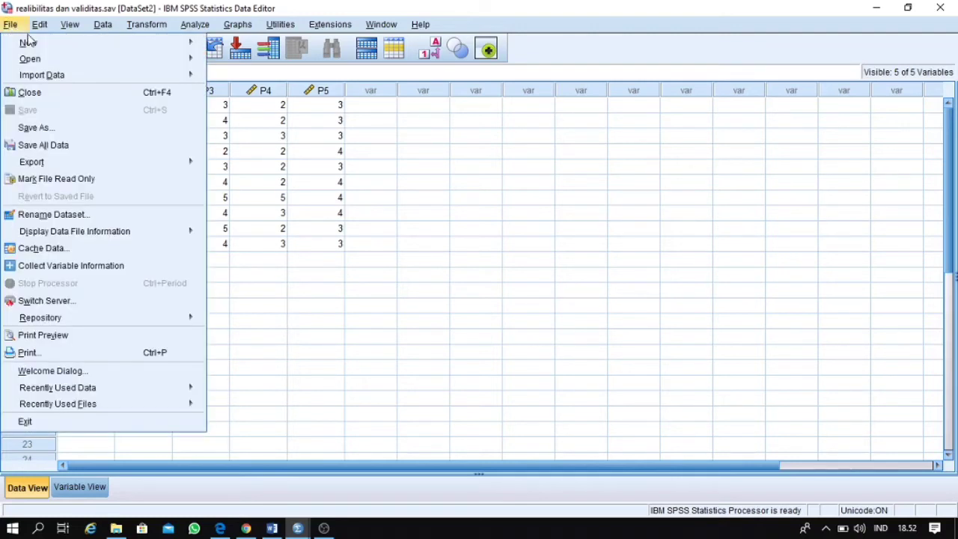
mouse_move(55, 62)
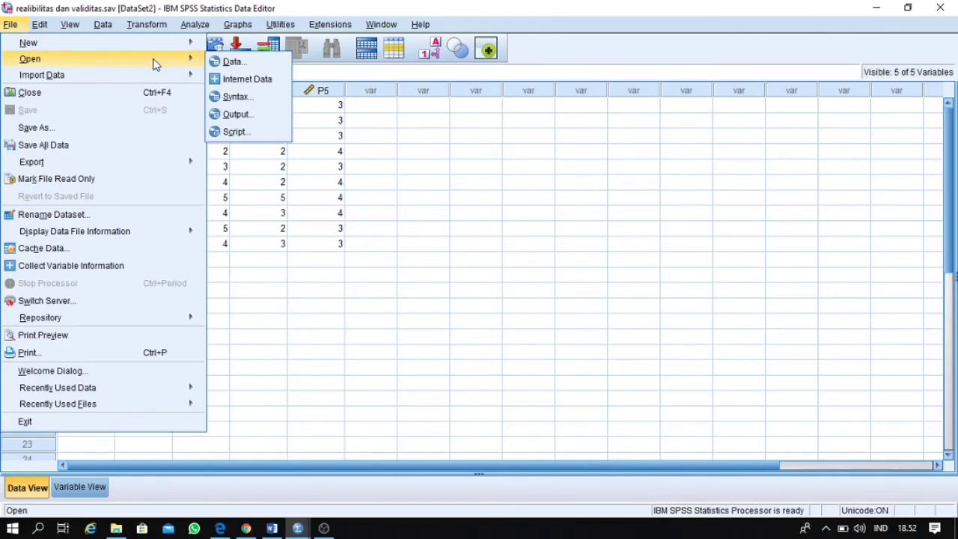
click(232, 62)
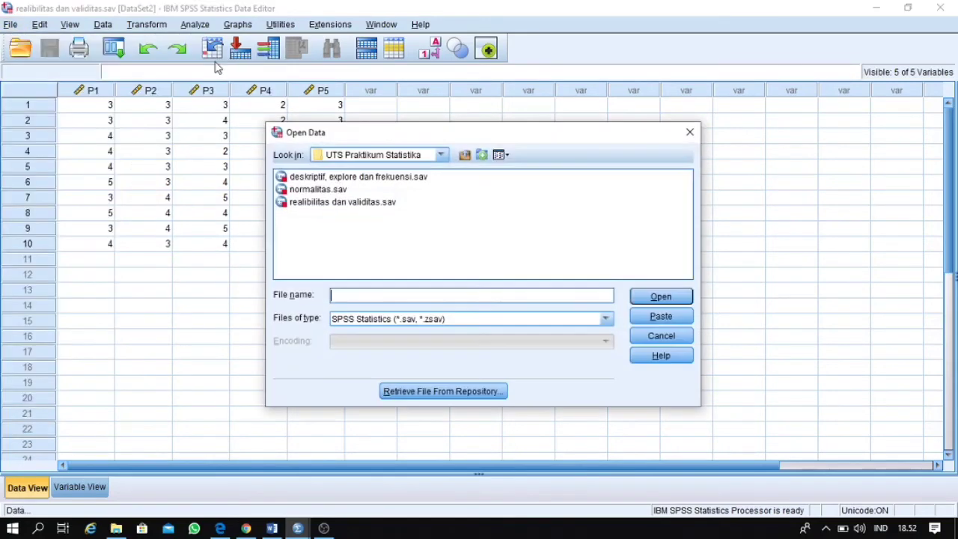
click(336, 193)
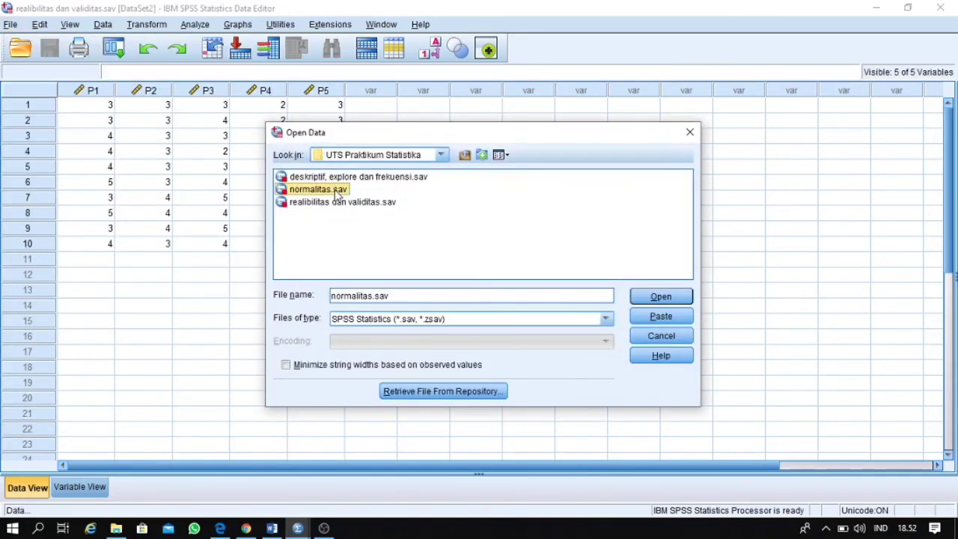
click(661, 297)
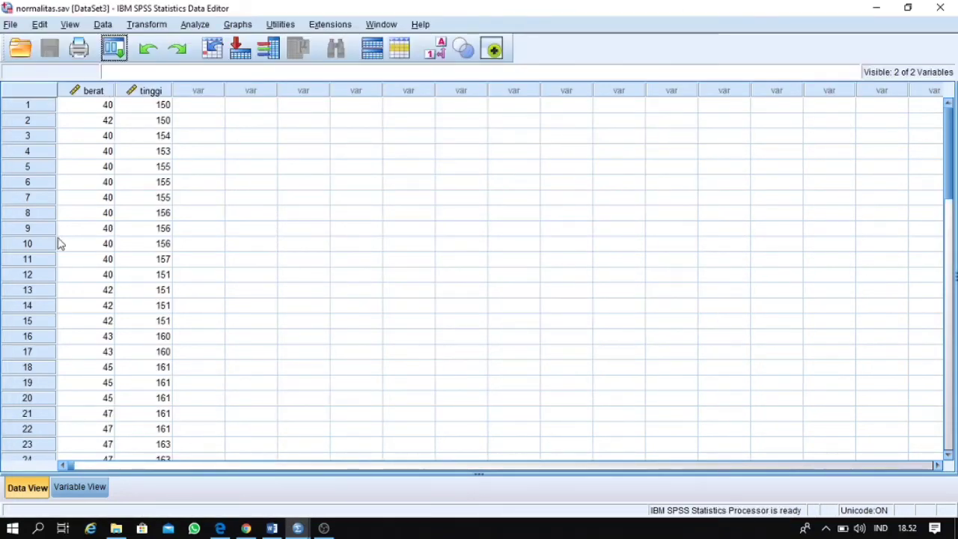
Step: Compare the berat and tinggi variable definitions with the UJI NORMALITAS table of Bb and Tb values in the Word document
click(91, 487)
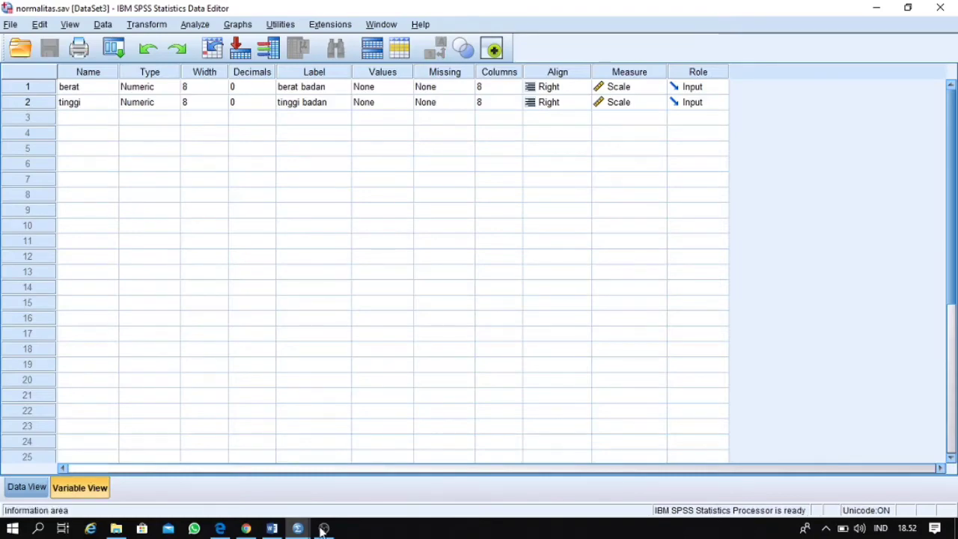
click(272, 527)
mouse_move(297, 528)
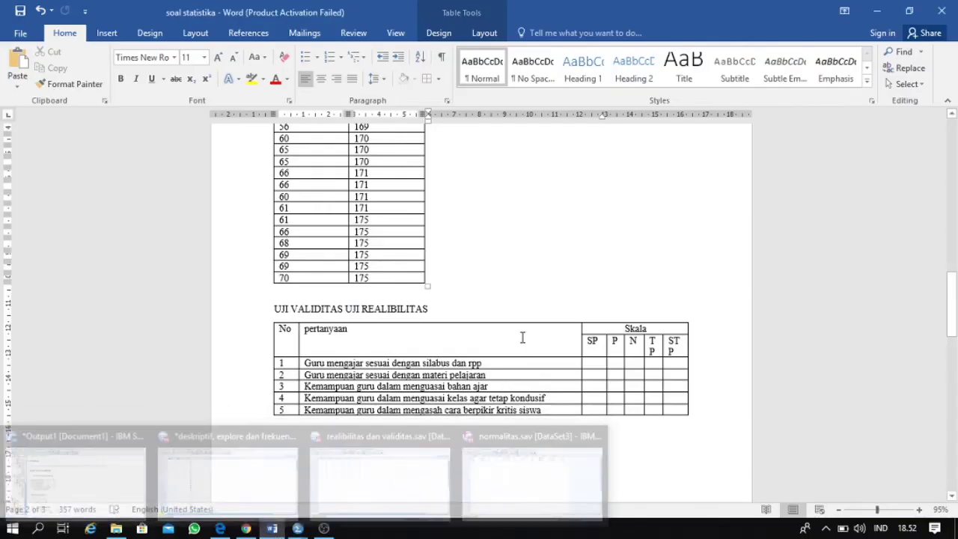
click(522, 337)
drag(947, 339, 948, 207)
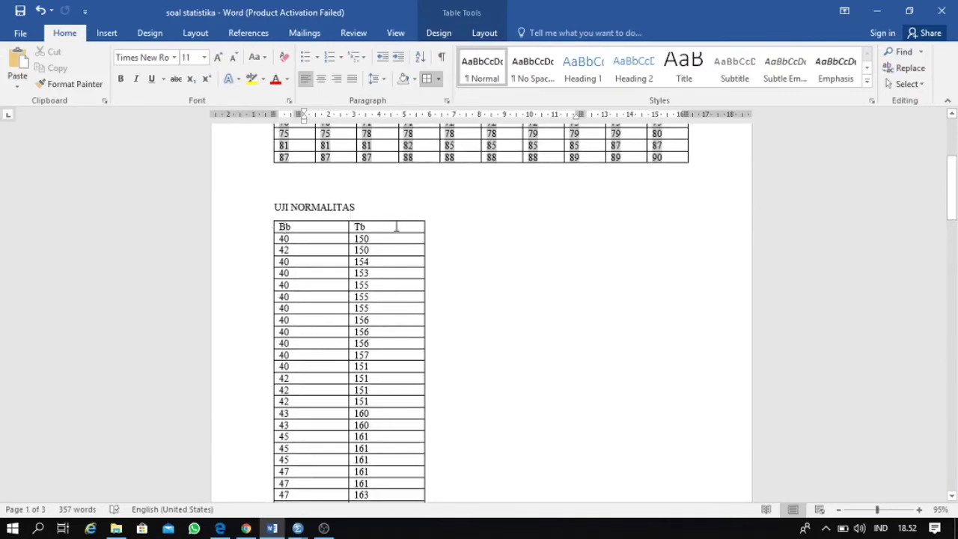
click(297, 527)
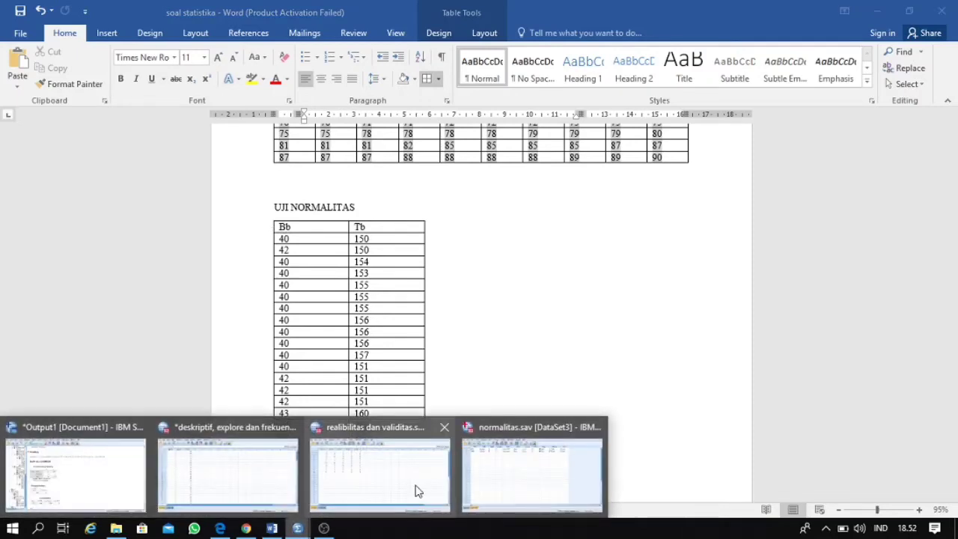
click(498, 492)
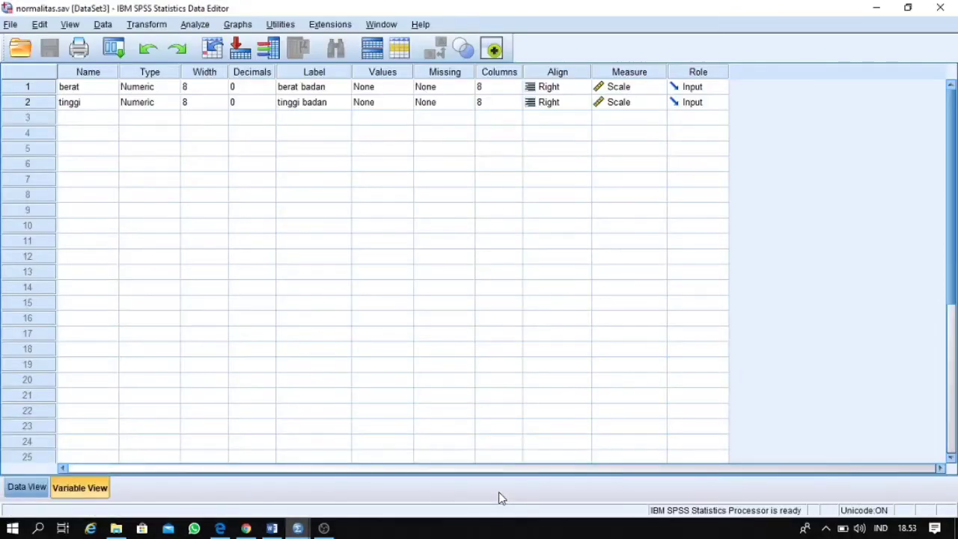
Step: Inspect the name, type, decimals and measure settings of the berat variable in the normality dataset
click(104, 86)
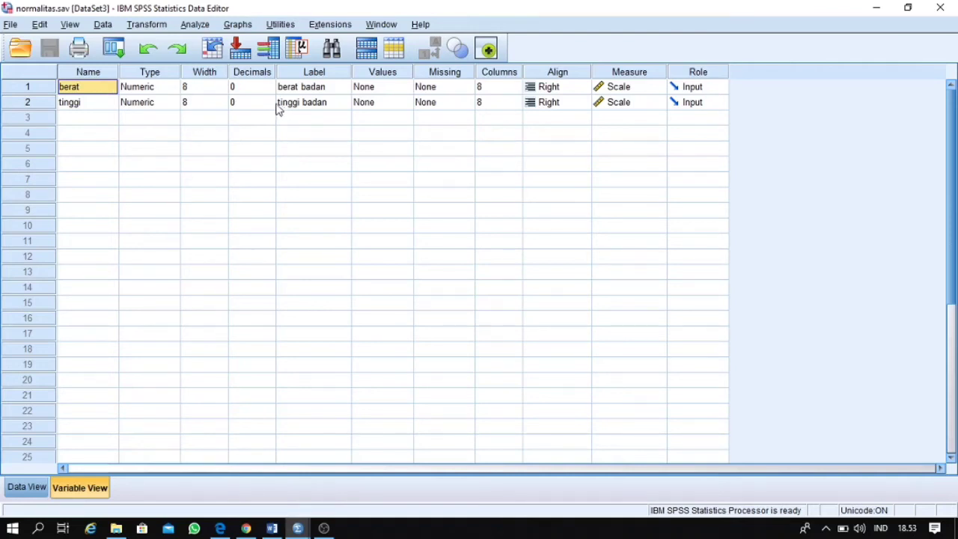
click(159, 88)
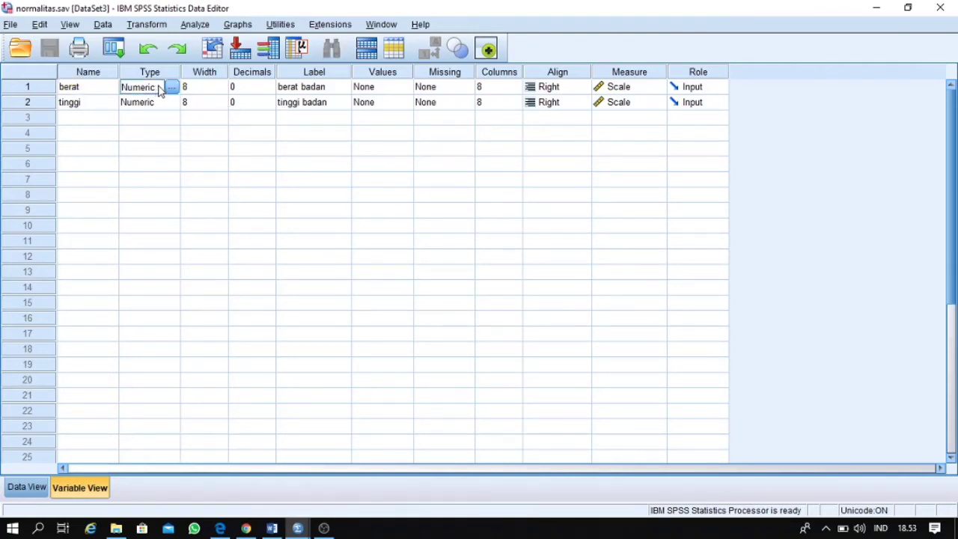
click(254, 86)
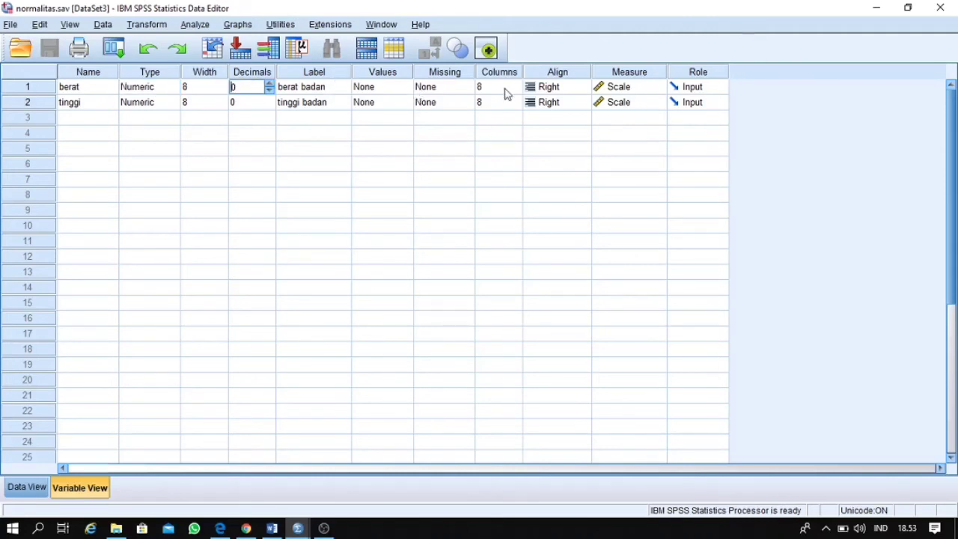
click(620, 90)
click(625, 107)
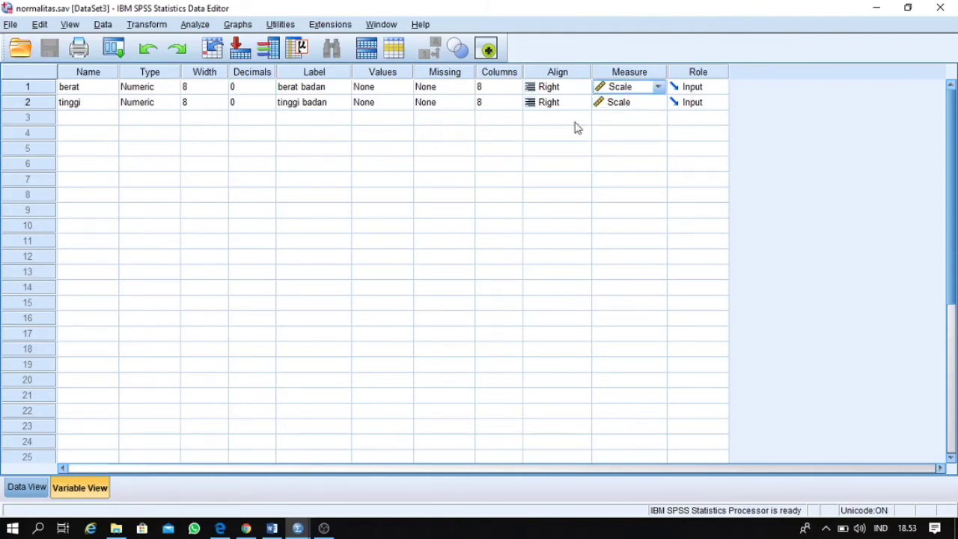
Step: Look through the berat and tinggi data rows, and open the legacy nonparametric 1-Sample K-S test
click(38, 490)
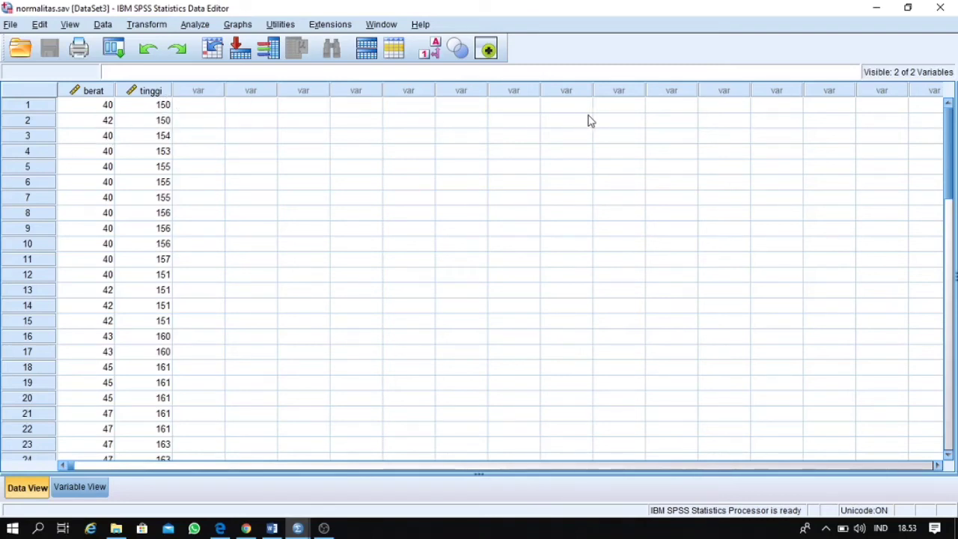
drag(948, 168, 954, 289)
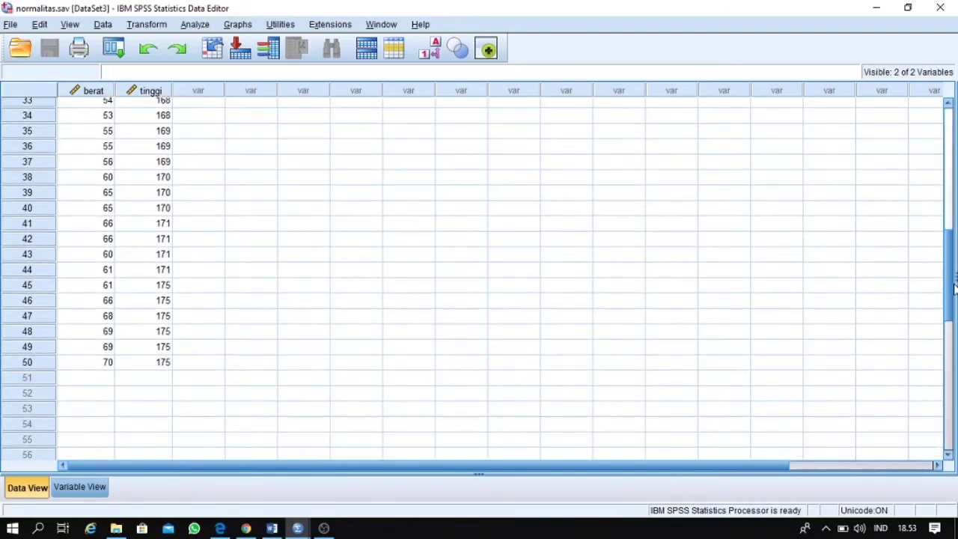
click(196, 26)
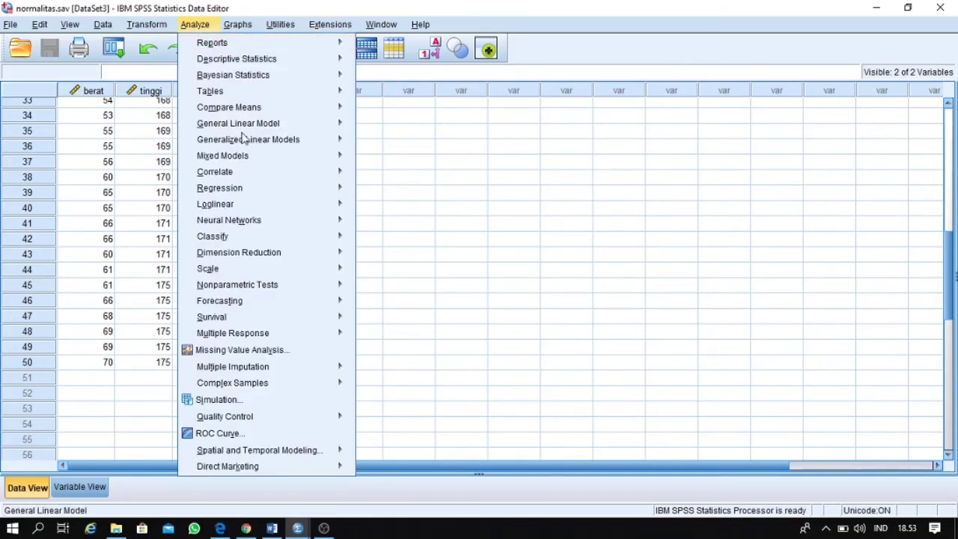
mouse_move(255, 226)
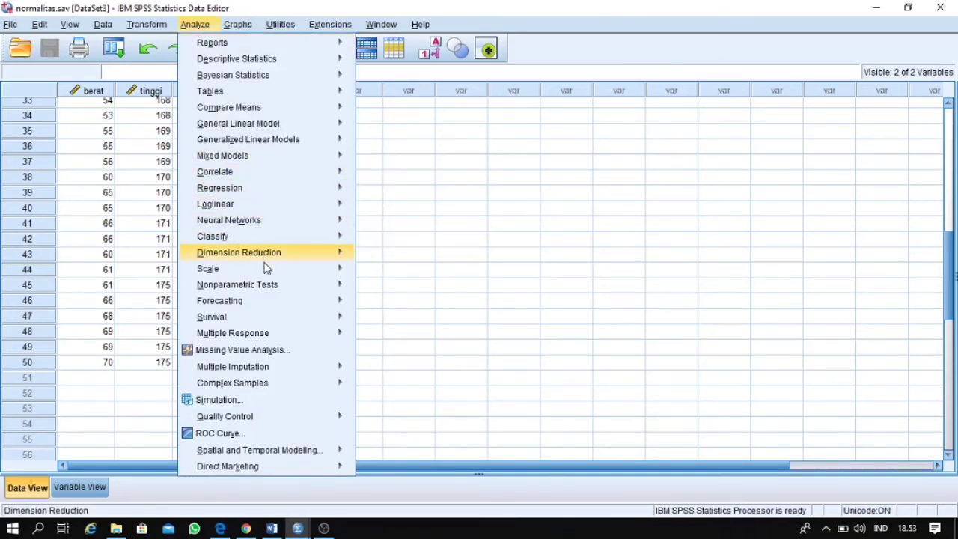
mouse_move(275, 291)
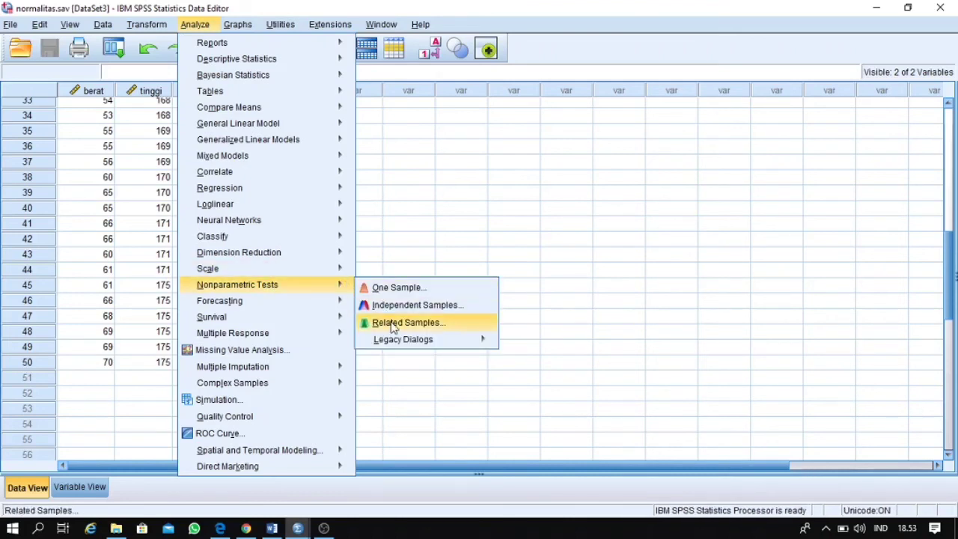
mouse_move(397, 342)
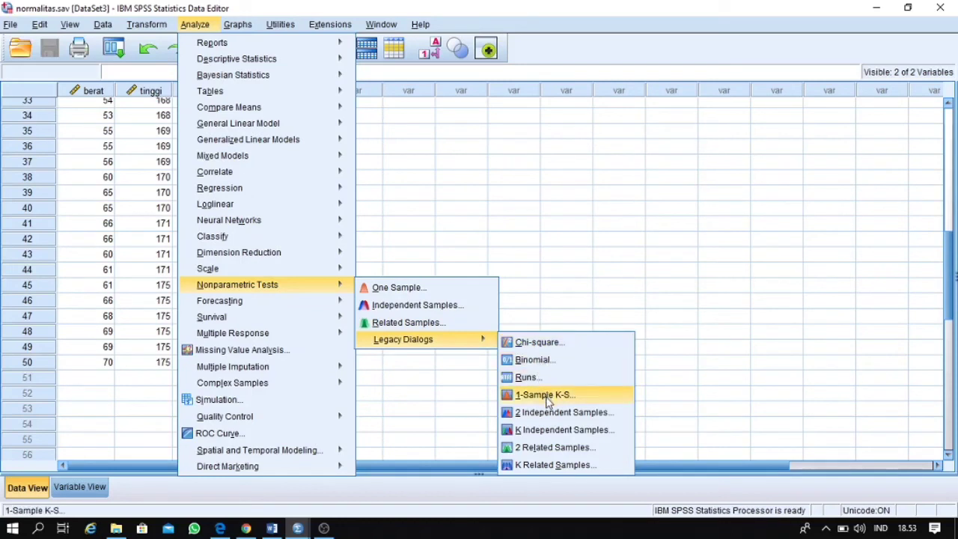
click(545, 394)
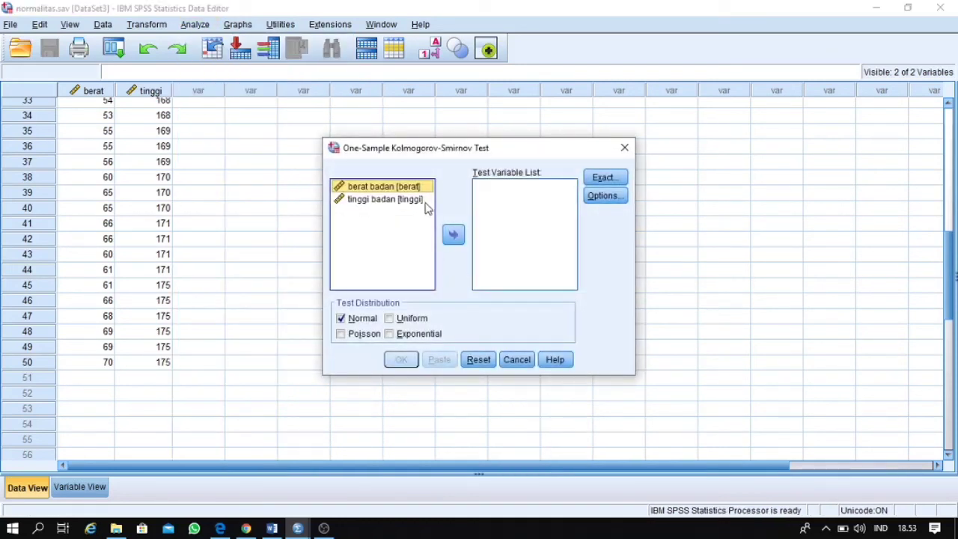
Step: Add berat badan and tinggi badan as test variables of the One-Sample Kolmogorov-Smirnov Test
click(453, 235)
click(415, 222)
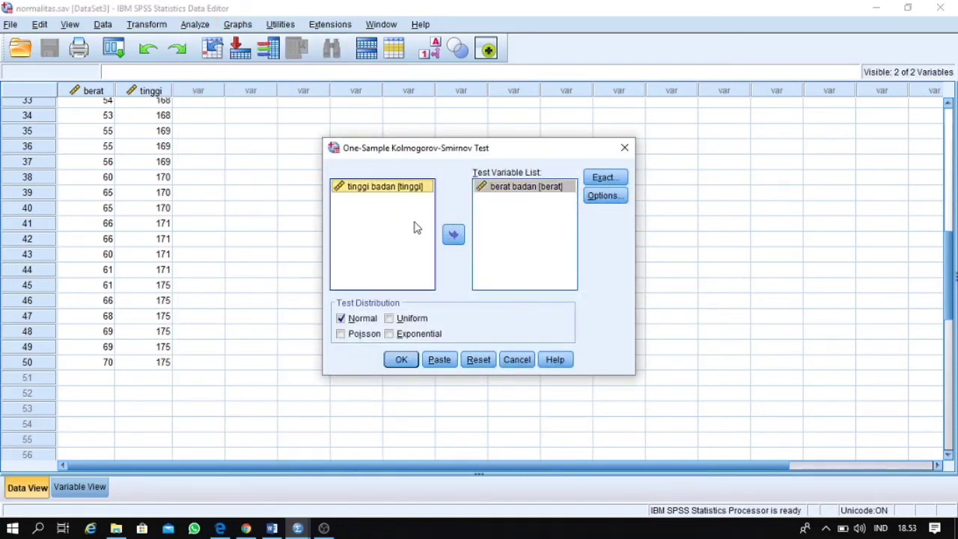
click(452, 235)
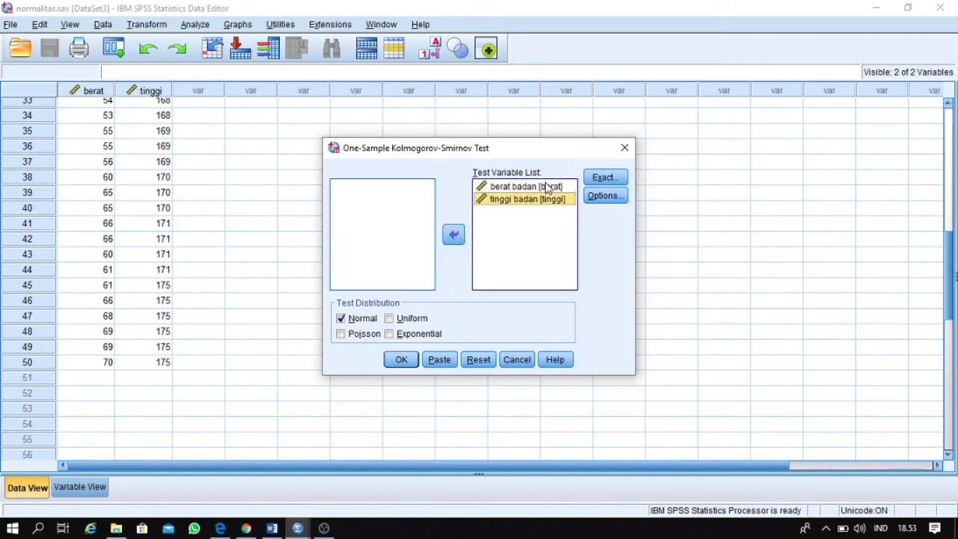
Step: Inspect the statistics, missing-value and exact test settings of the Kolmogorov-Smirnov test without changing them
click(604, 196)
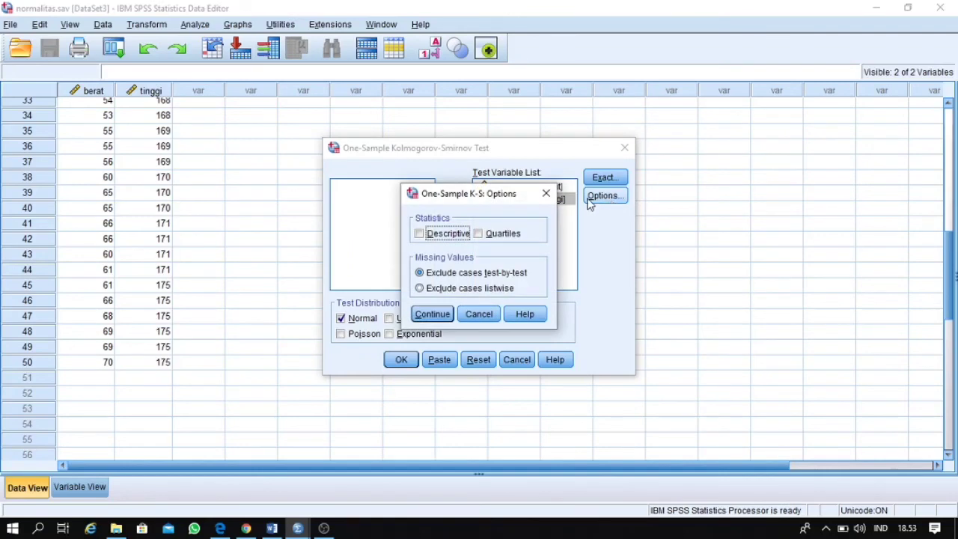
click(546, 193)
click(602, 179)
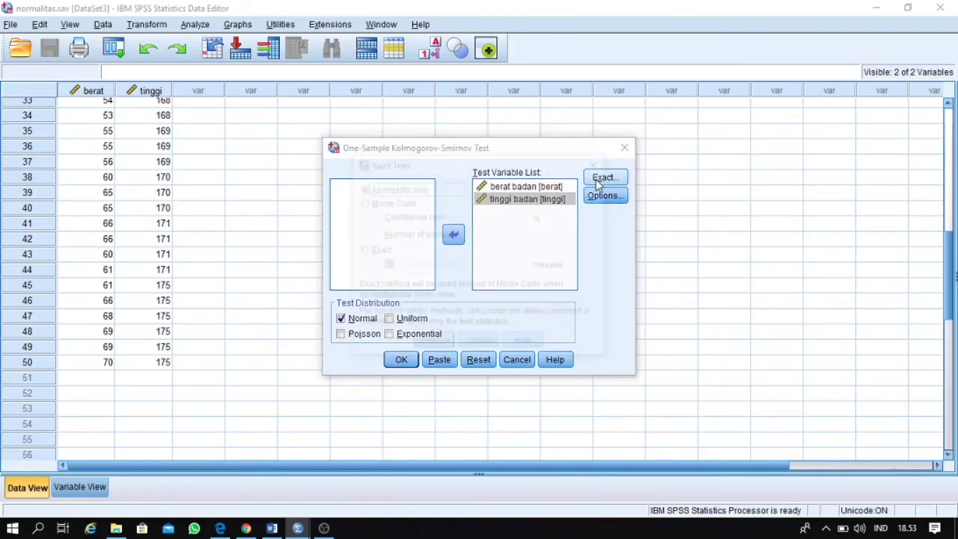
click(598, 162)
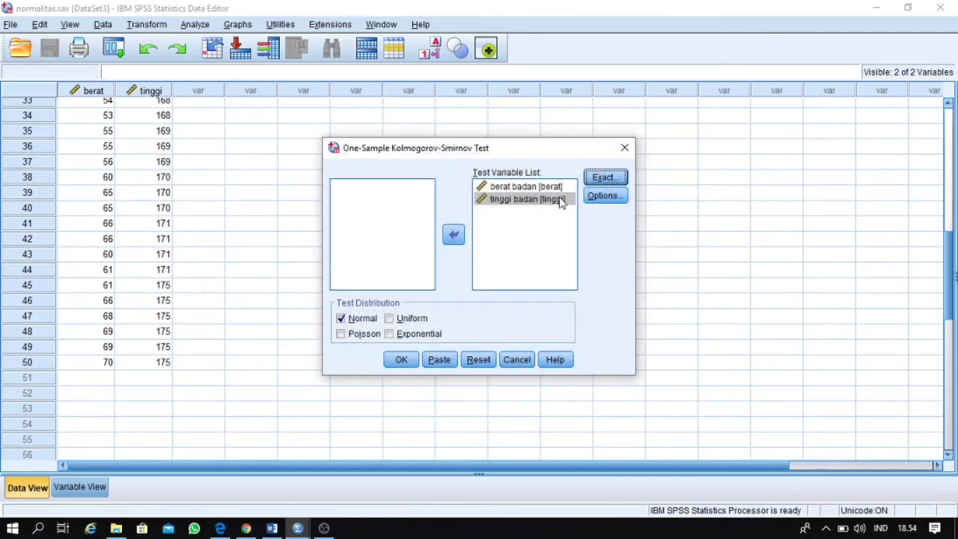
Step: Run the Kolmogorov-Smirnov test against the Normal distribution and review its output table alongside the preceding reliability results
click(402, 360)
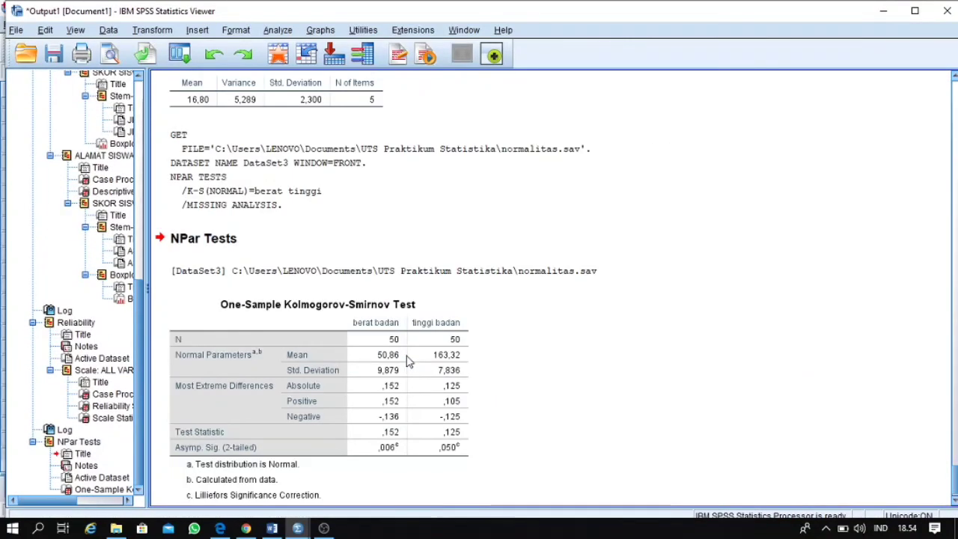
click(954, 449)
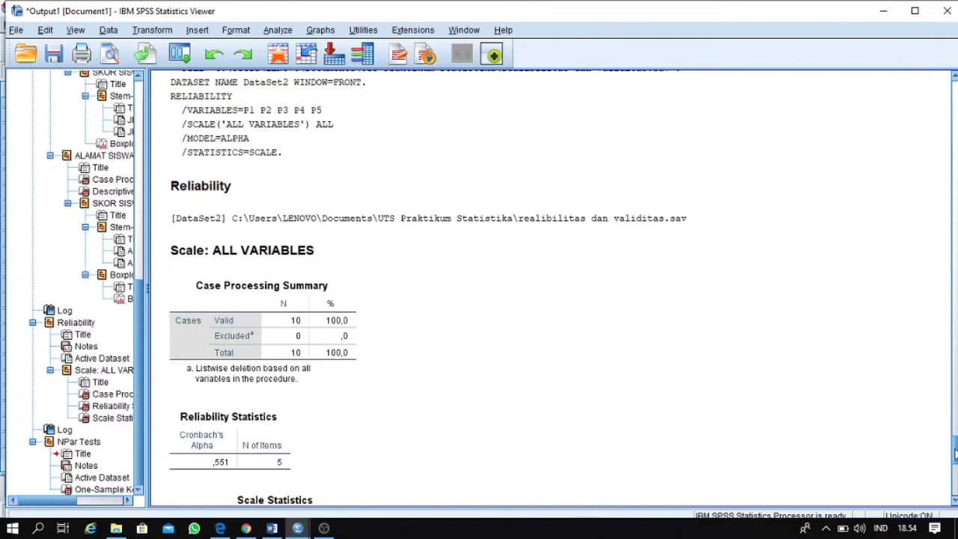
drag(955, 452, 955, 486)
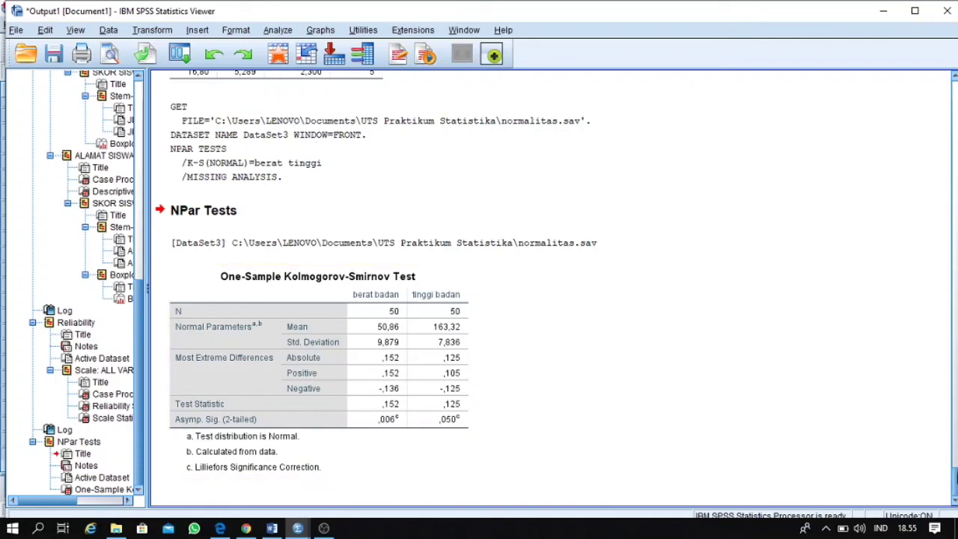
scroll(550, 288, up, 10)
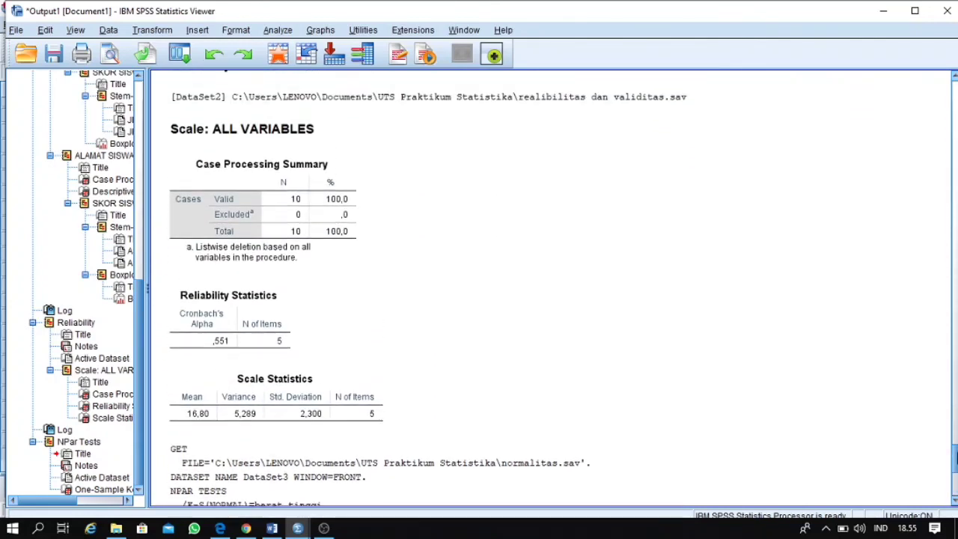
scroll(550, 288, down, 8)
scroll(549, 288, down, 2)
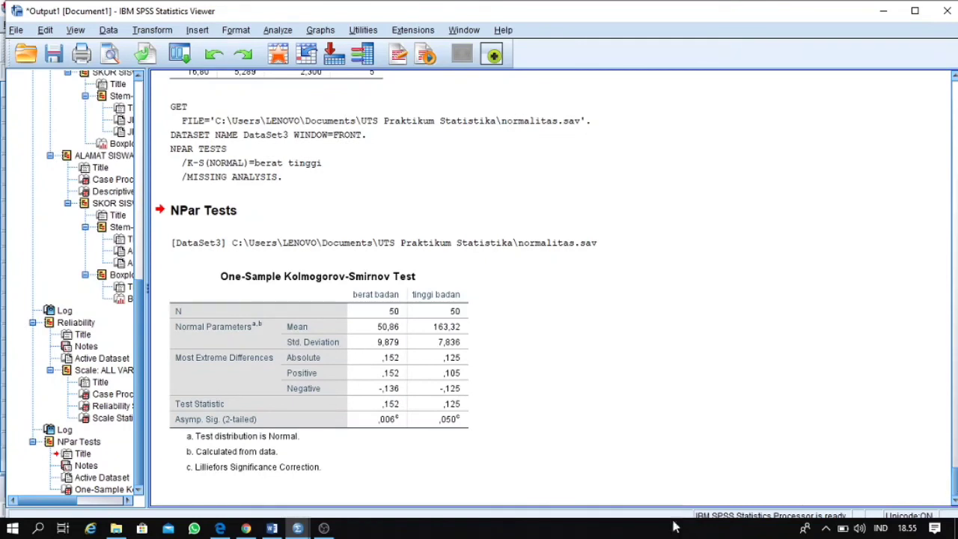
mouse_move(305, 529)
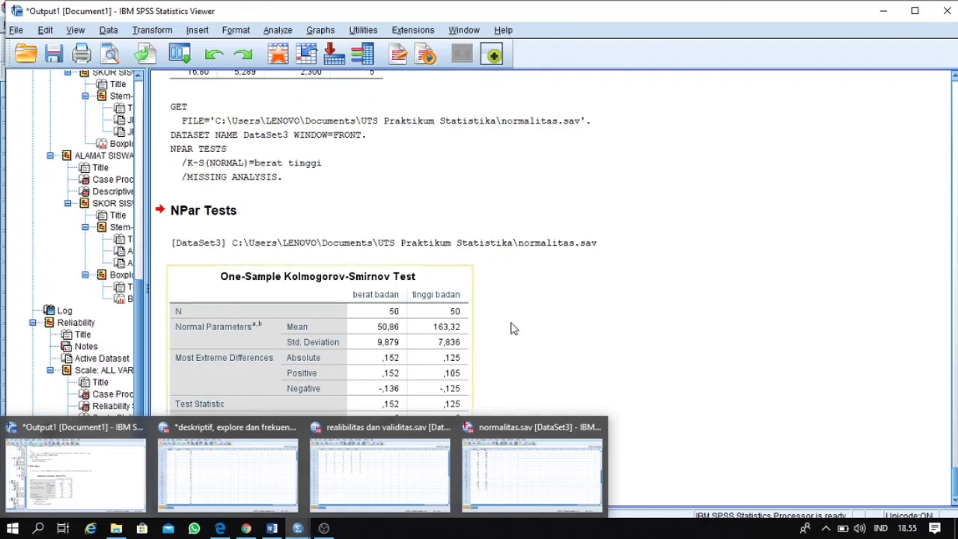
click(326, 529)
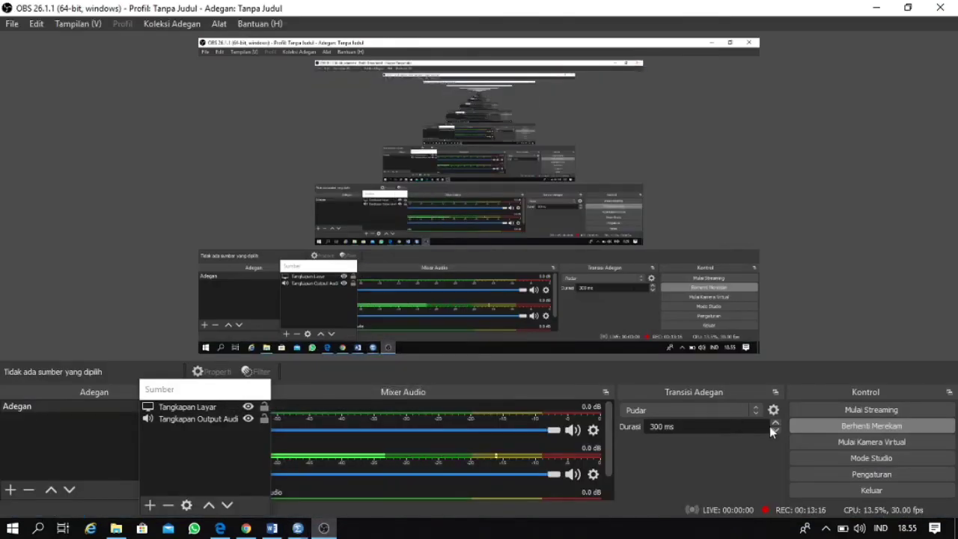